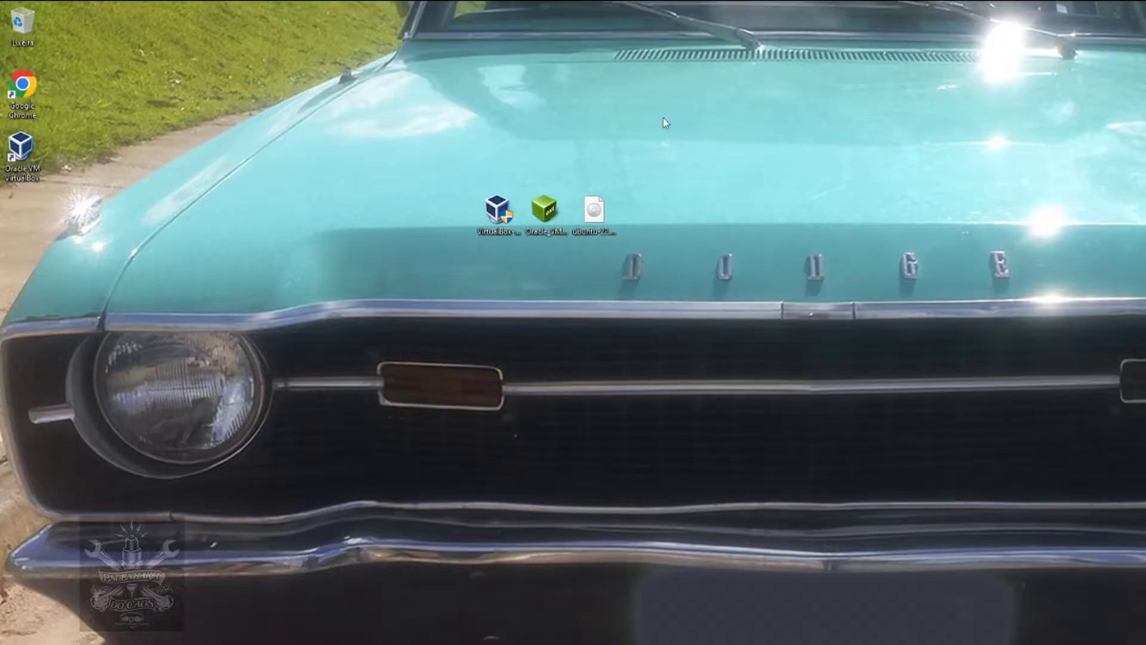
Open VirtualBox and begin a new virtual machine named UBUNTU2 with type Linux and version Ubuntu (64-bit)
double_click(22, 149)
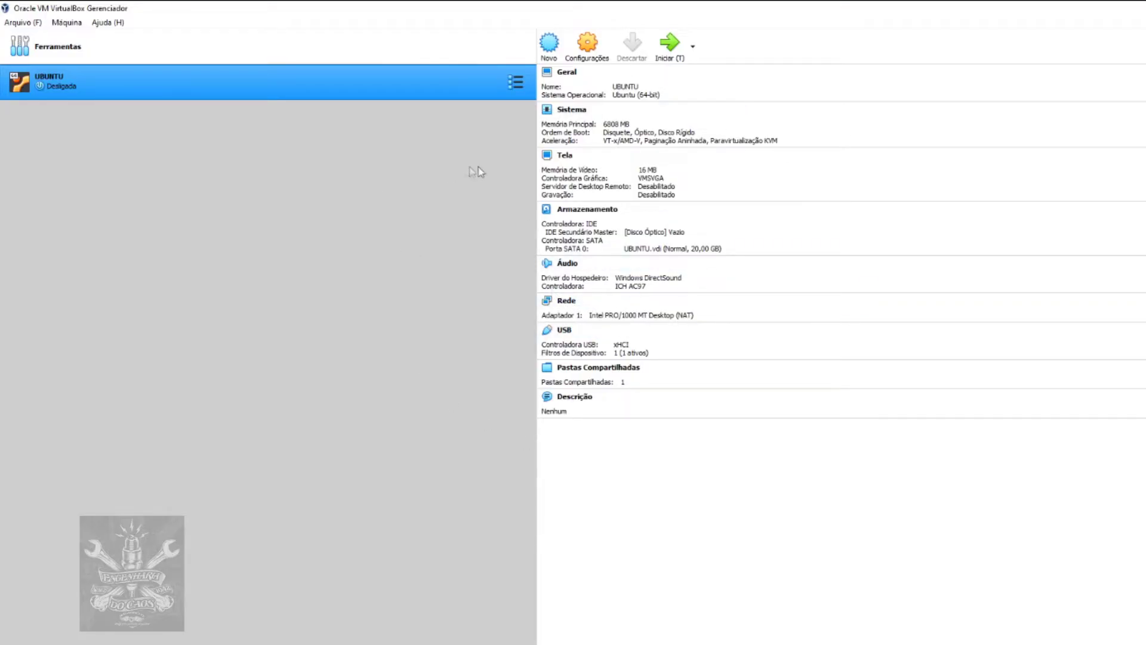
click(549, 48)
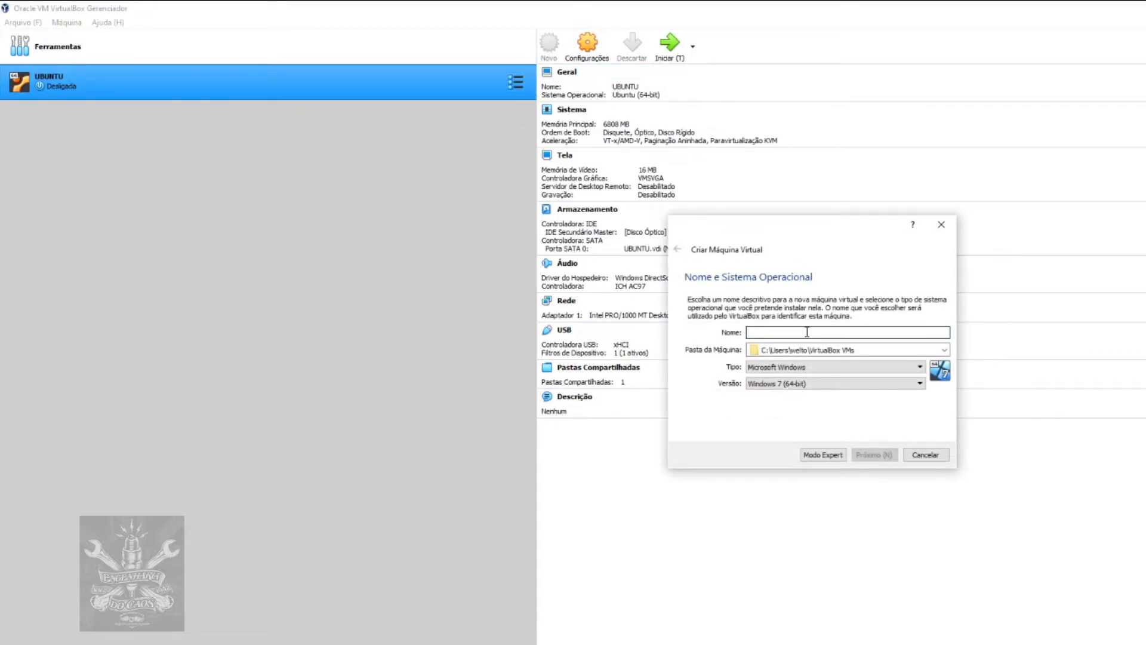
text(UBUNTU)
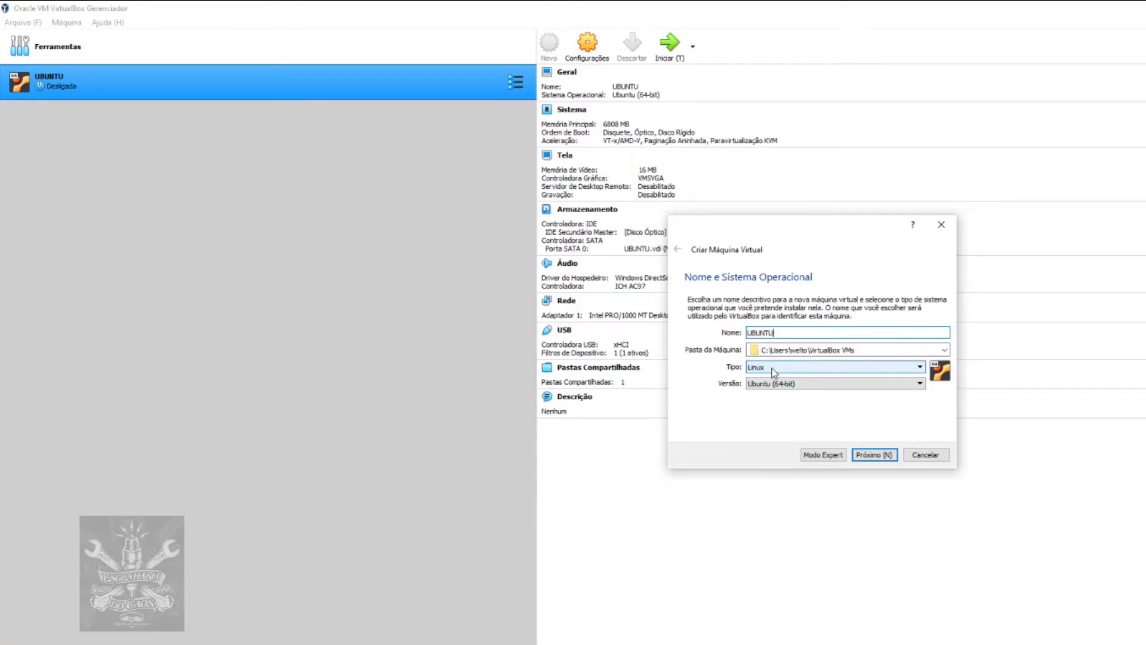
click(790, 383)
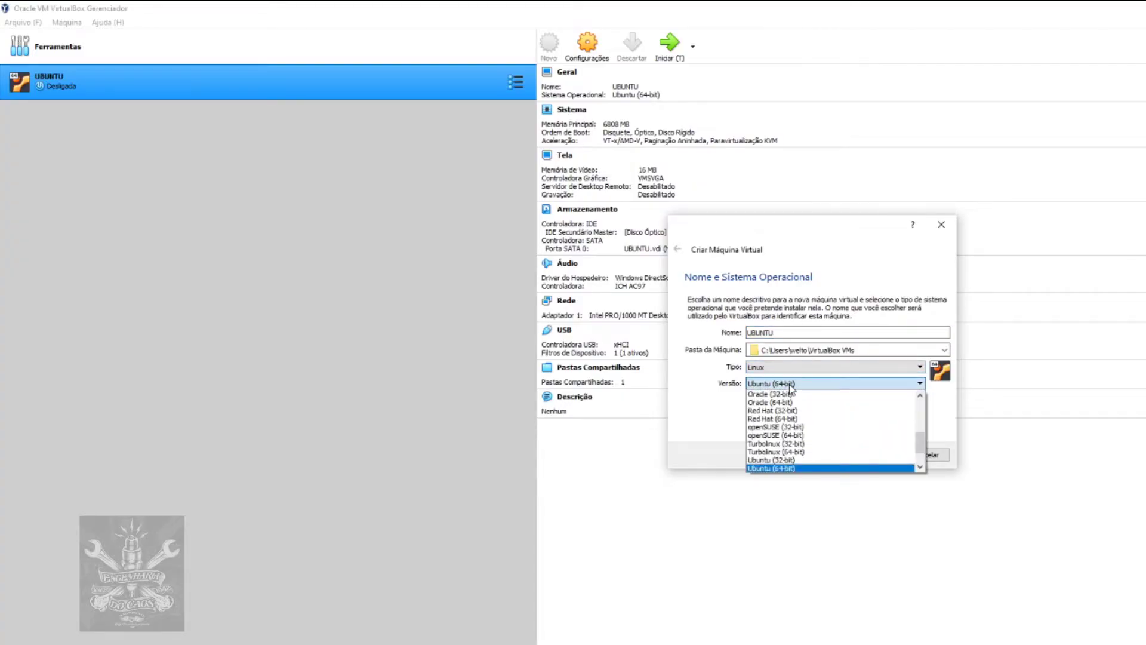
click(802, 468)
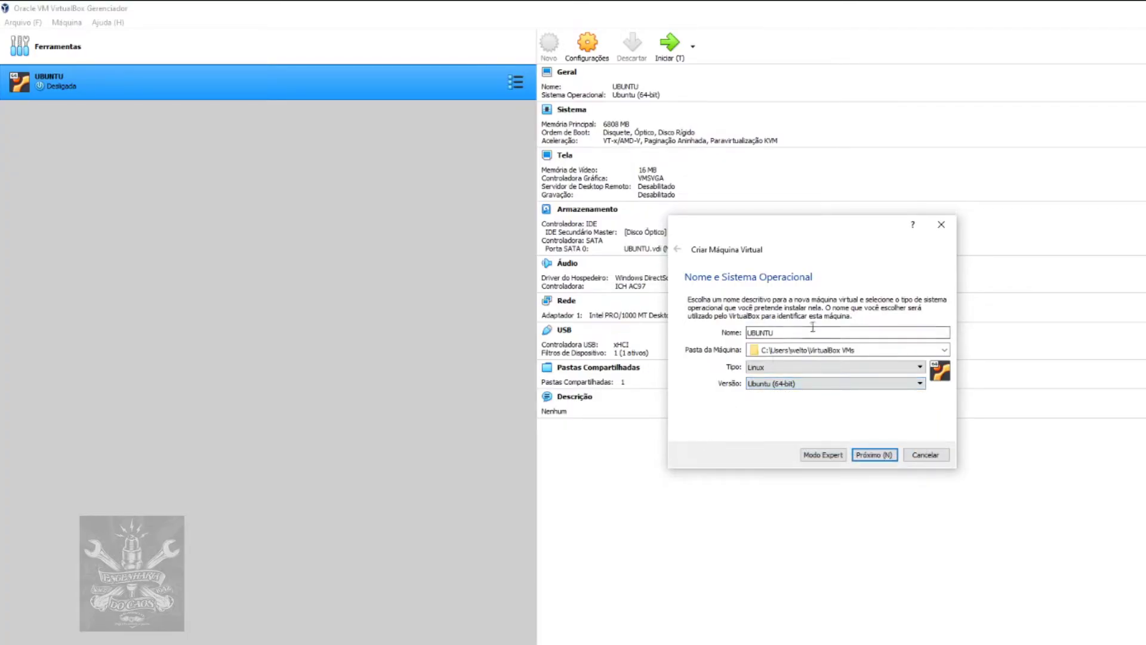
click(793, 332)
click(884, 455)
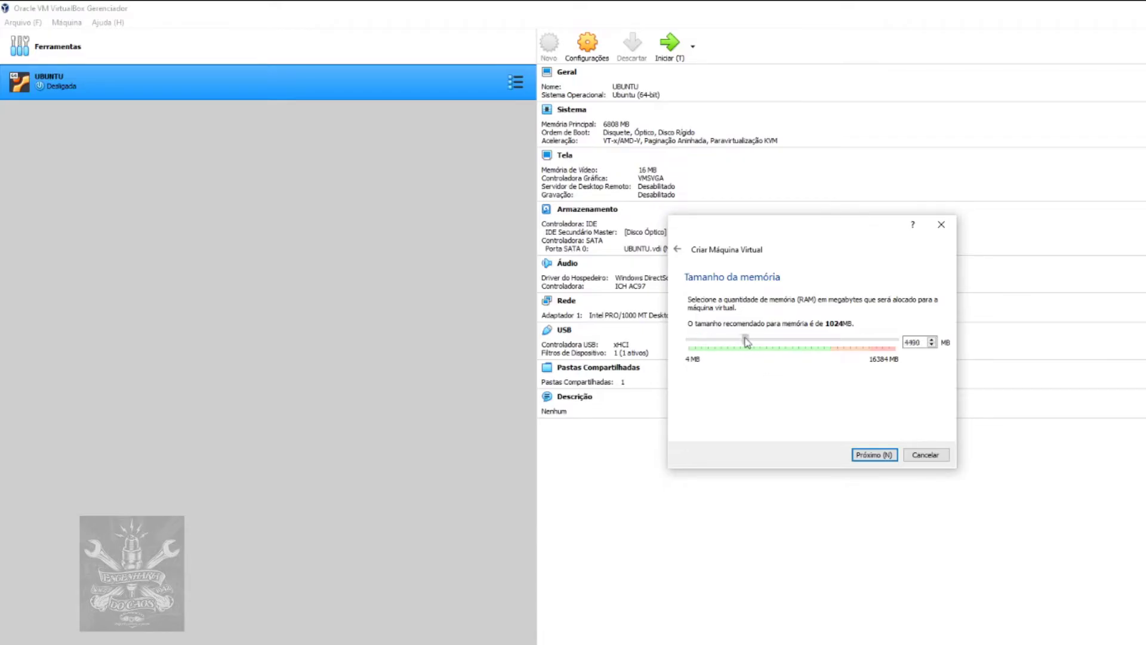
Allocate 8192 MB of memory to the machine and choose to create a new virtual hard disk
drag(777, 348, 792, 346)
click(873, 455)
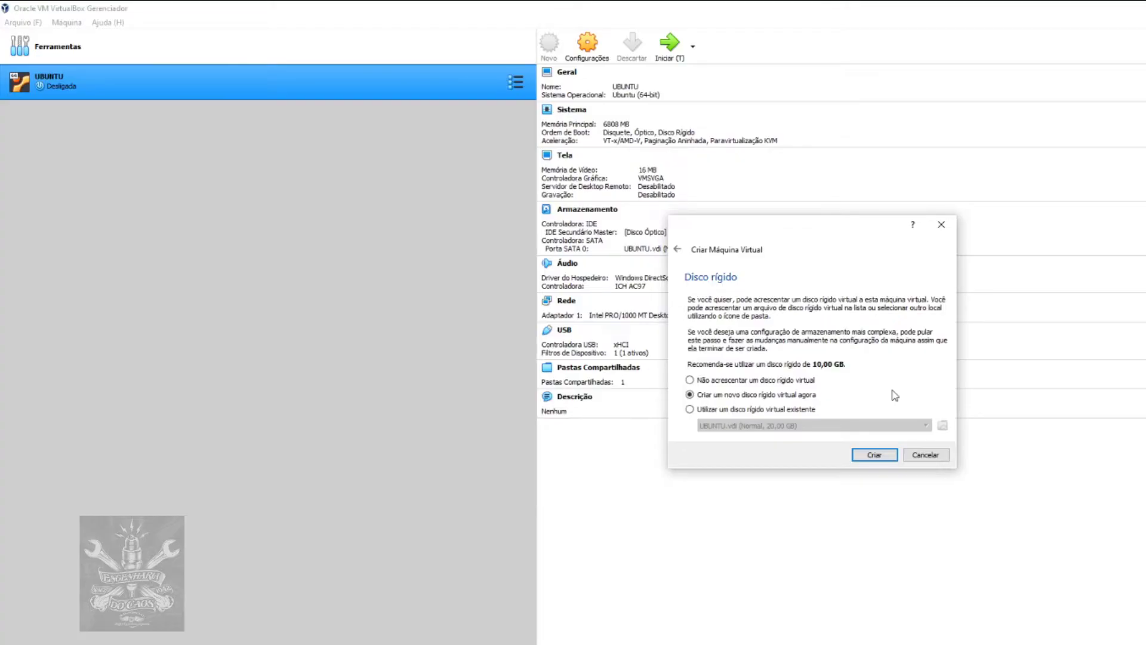
click(874, 454)
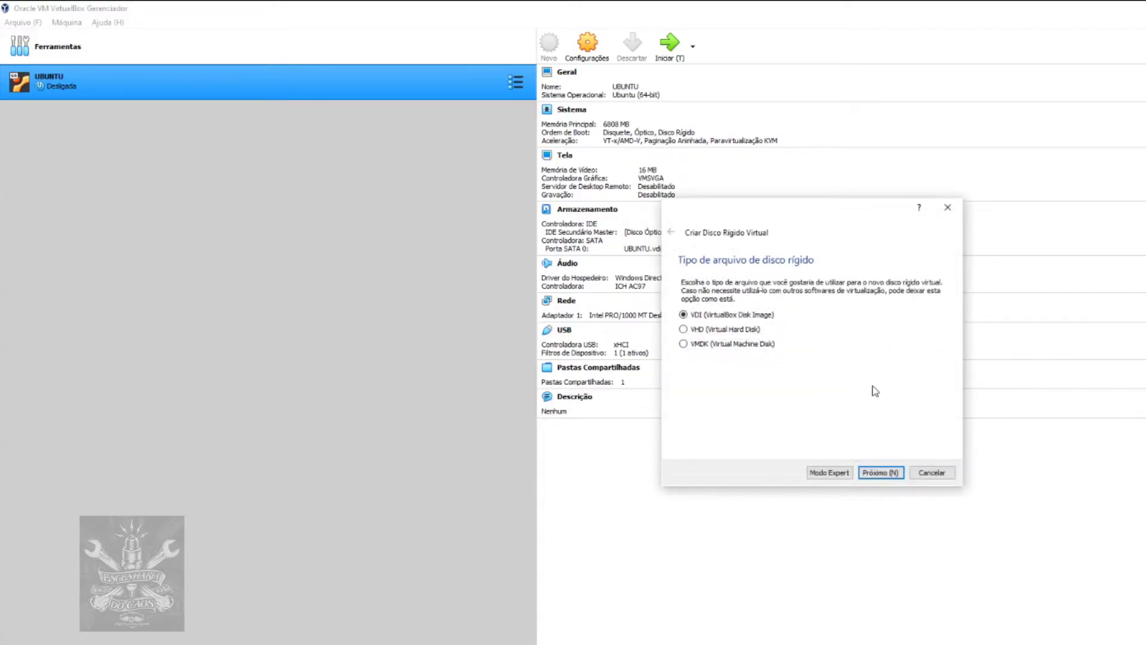
Create the virtual hard disk as a dynamically allocated VDI file of 20 GB
click(881, 473)
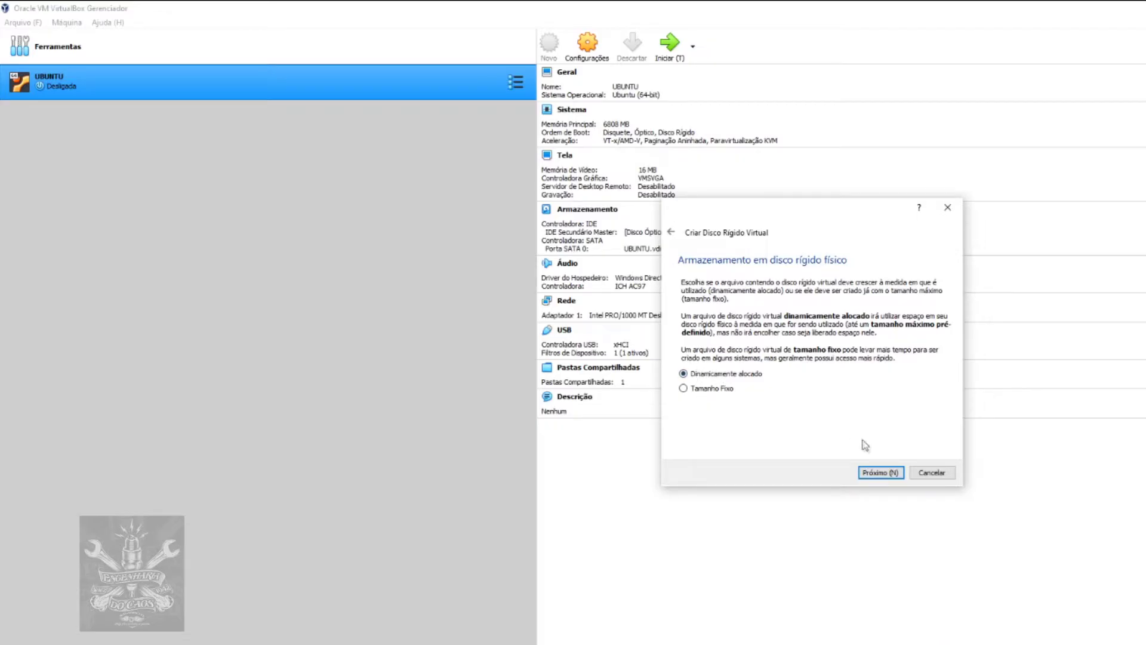
click(880, 472)
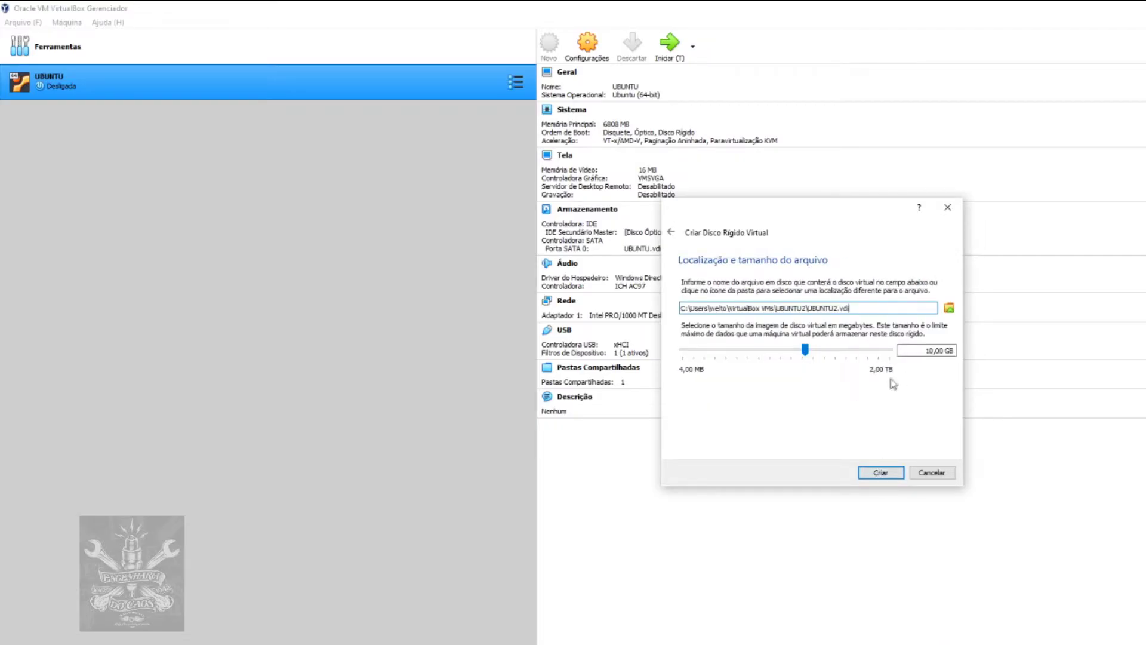
key(BackSpace)
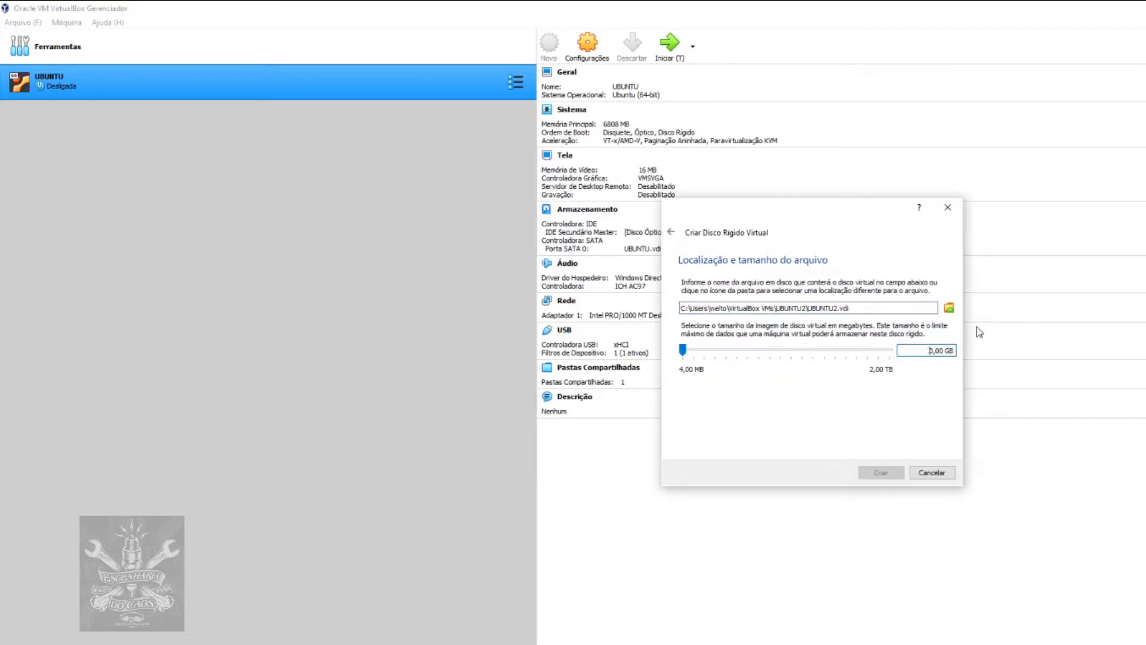
text(2)
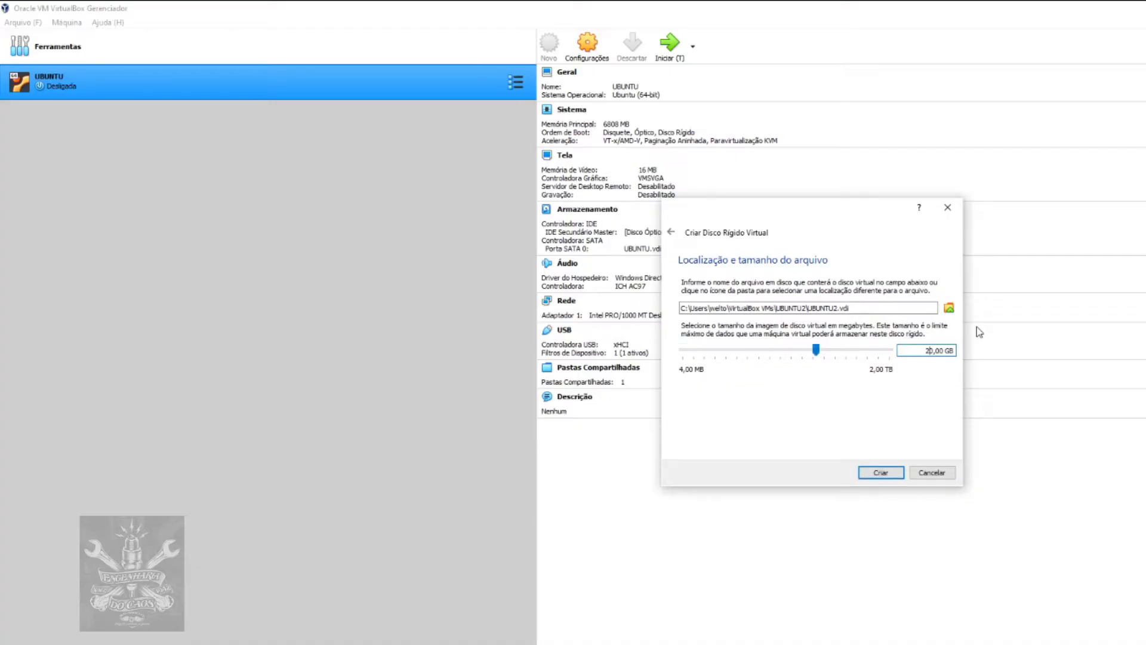
click(878, 472)
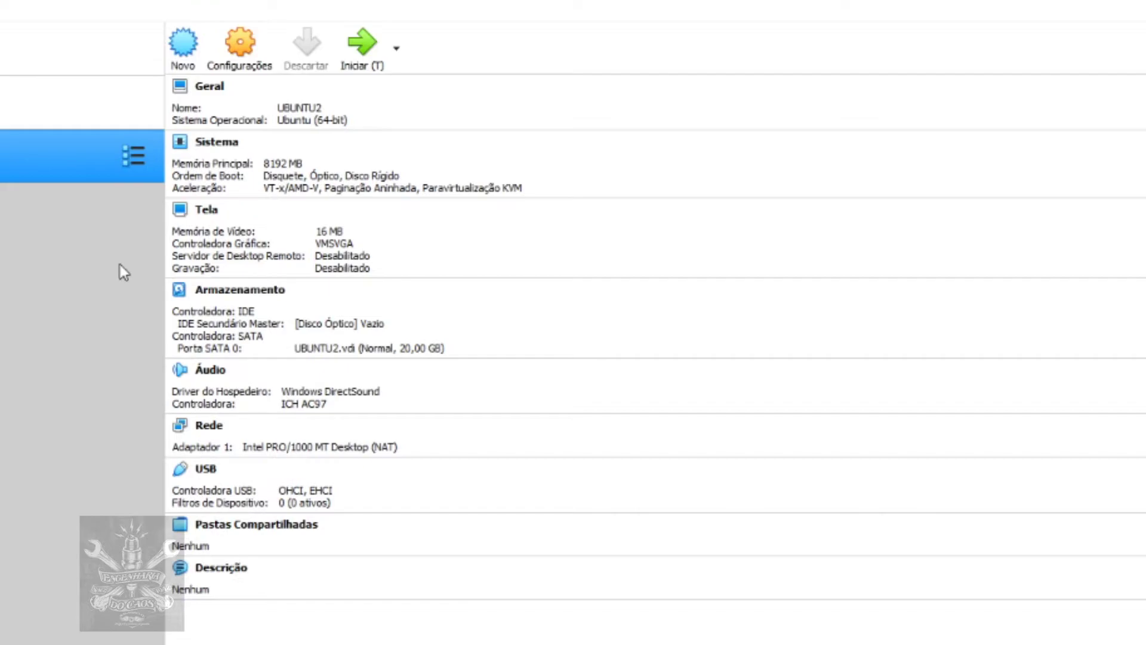
Start the UBUNTU2 machine with ubuntu-22.04-desktop-amd64.iso as its boot disk
click(367, 51)
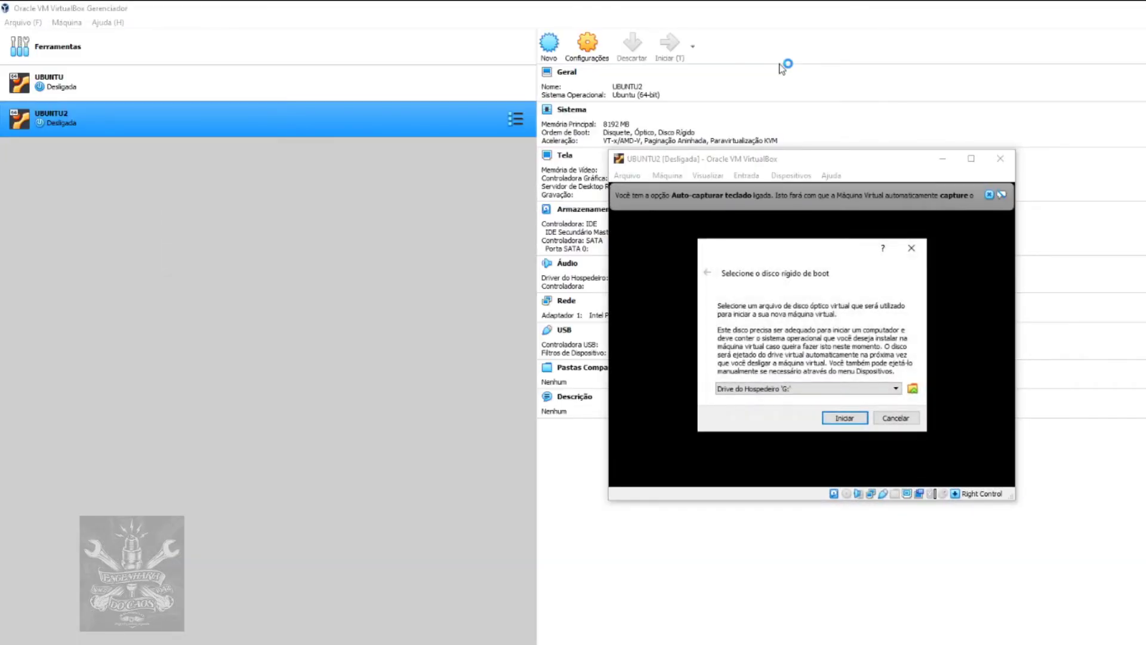
click(895, 388)
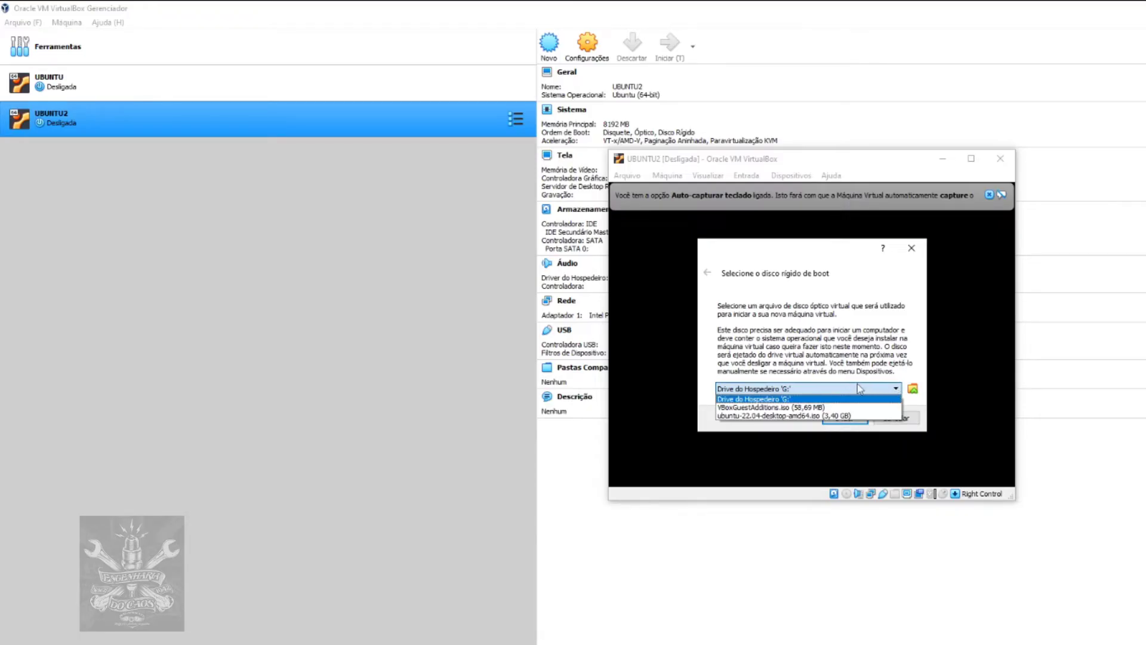
click(914, 389)
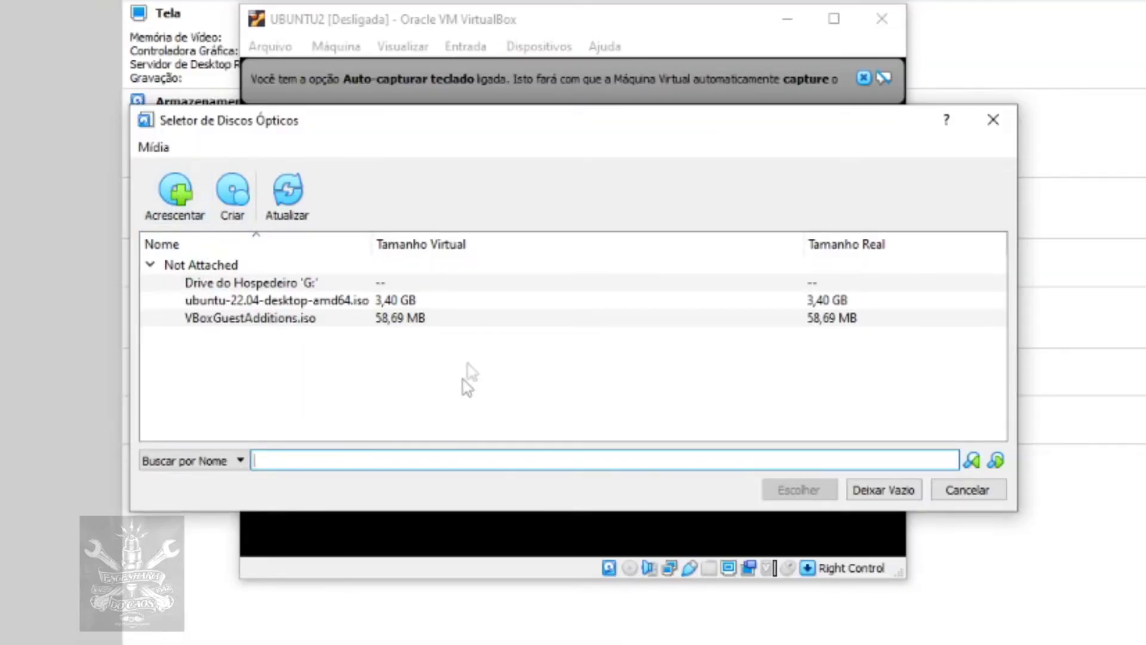
click(294, 301)
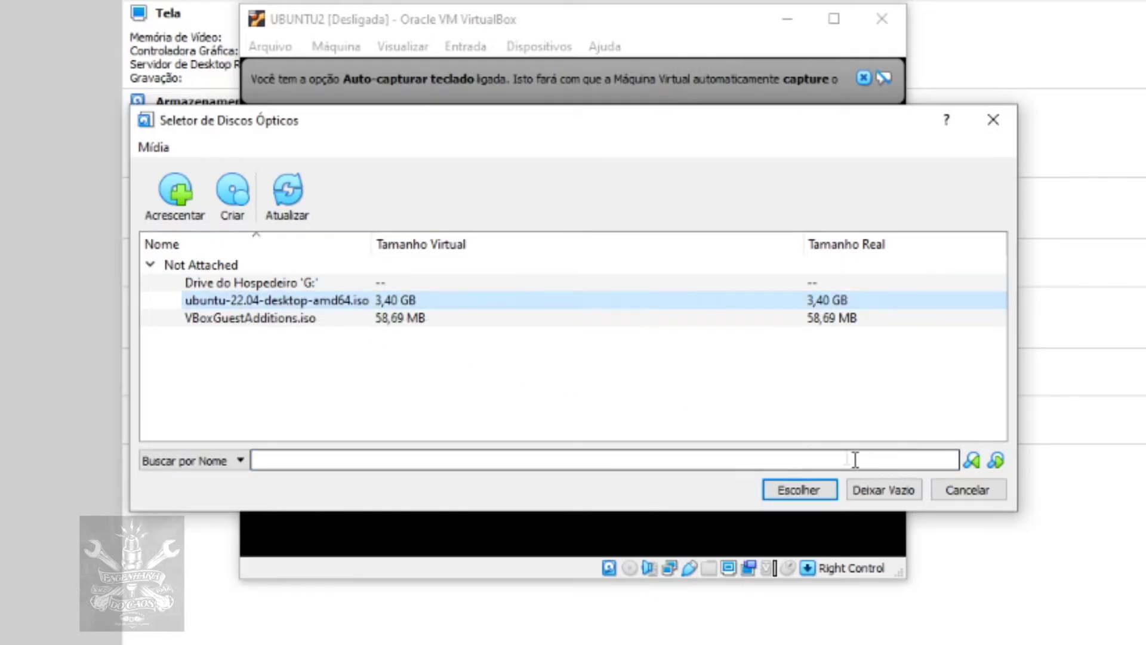
click(808, 489)
click(645, 448)
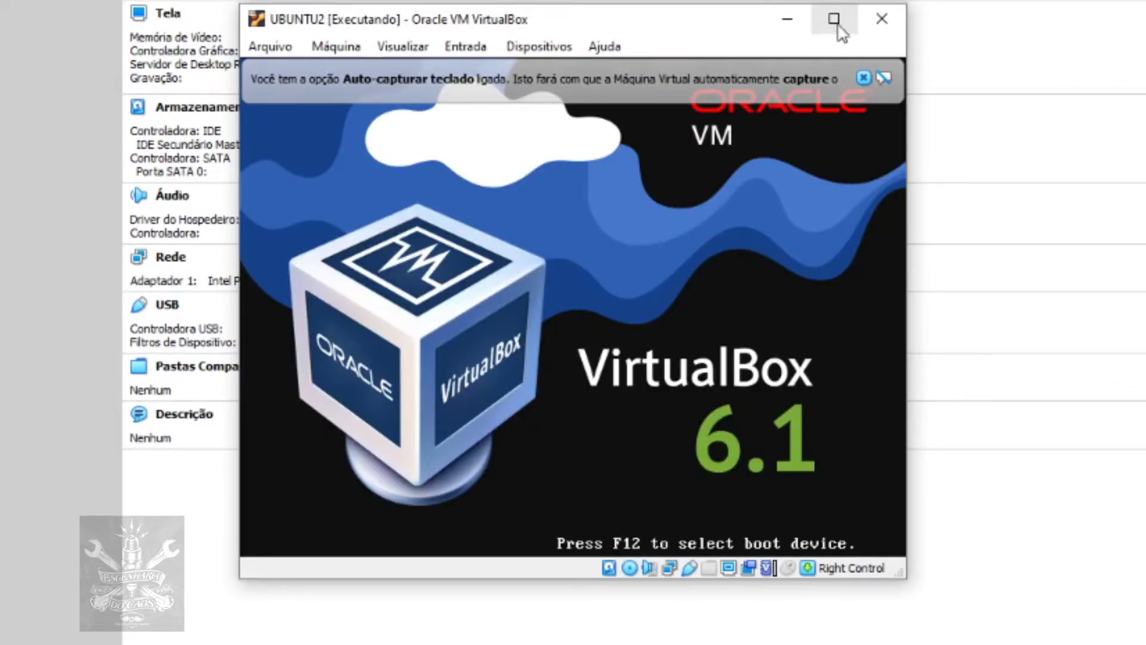
Maximize the machine's window, boot Try or Install Ubuntu, and begin the Ubuntu installation in Português do Brasil
click(833, 21)
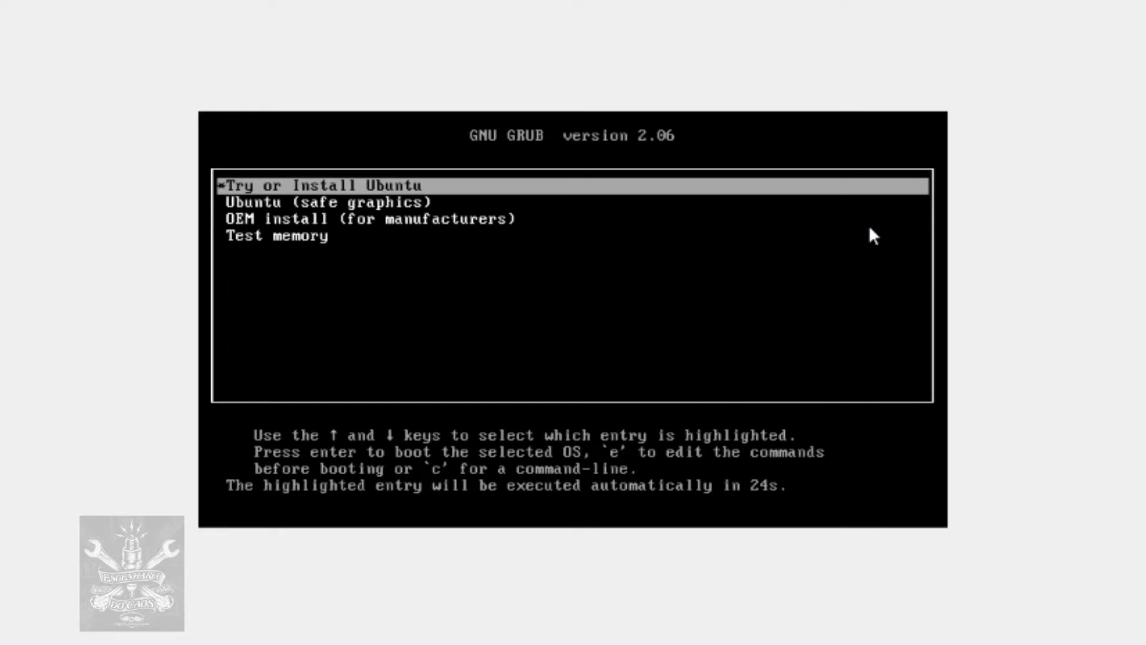
key(Return)
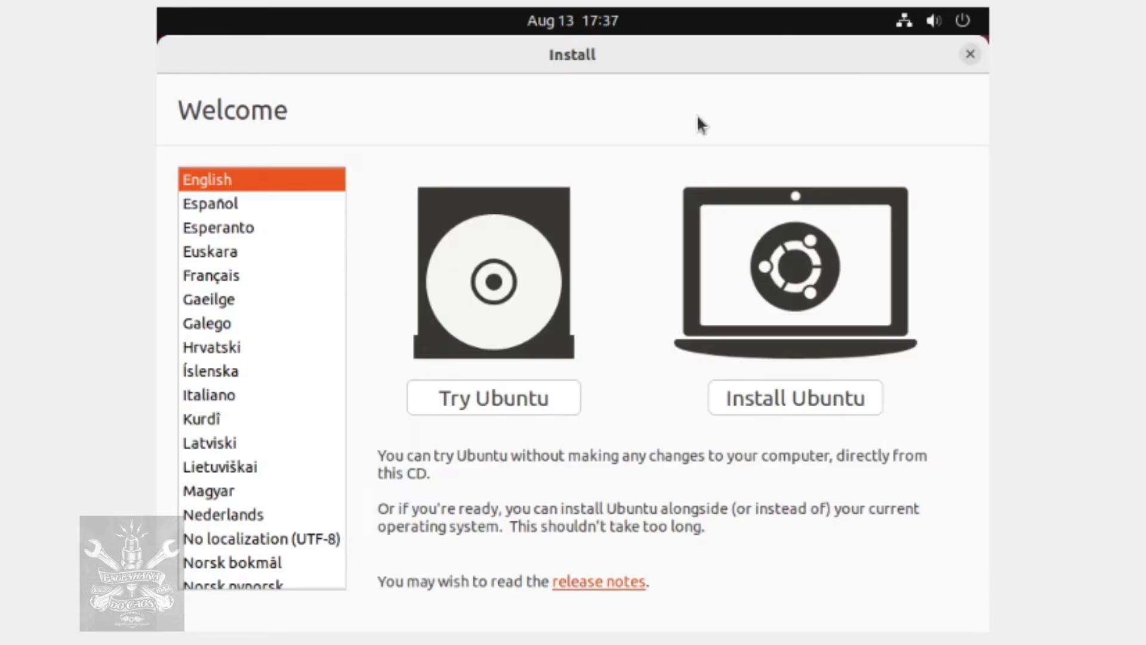
scroll(274, 371, down, 5)
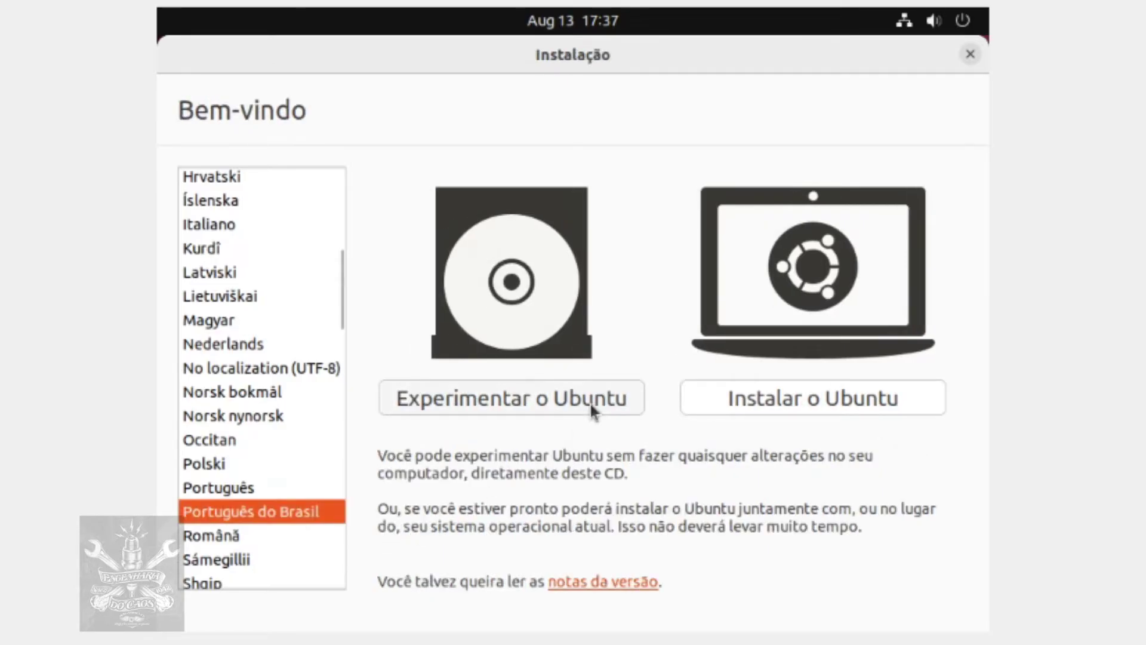
click(820, 410)
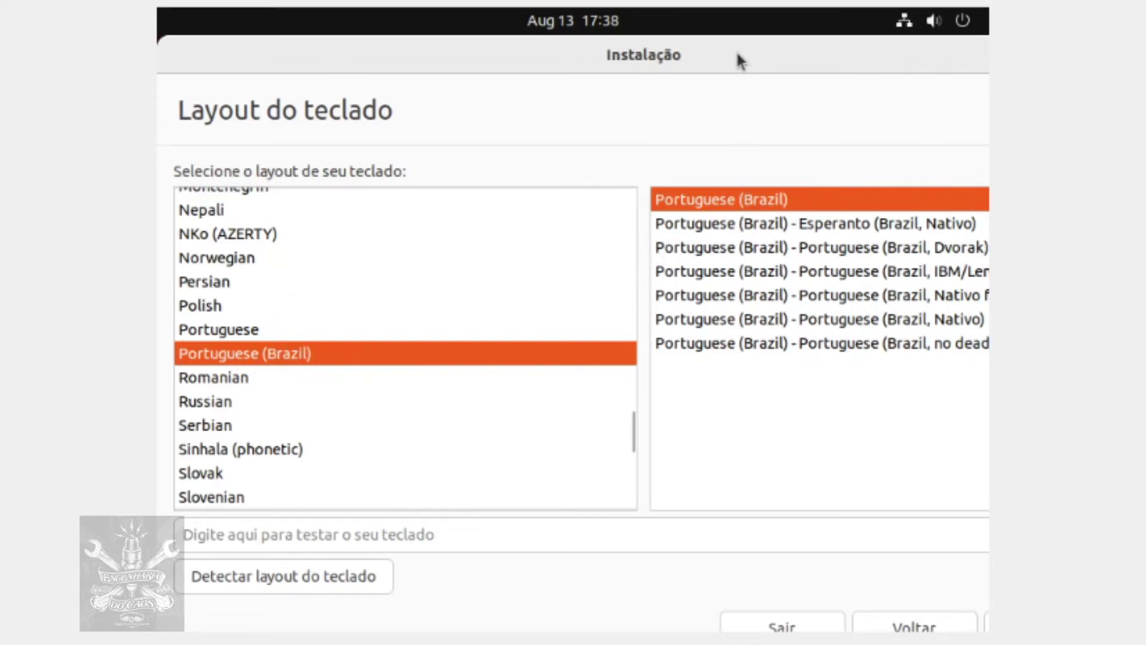
Accept the Portuguese (Brazil) keyboard layout and the normal installation with updates downloaded while Ubuntu installs
drag(778, 56, 578, 59)
click(839, 624)
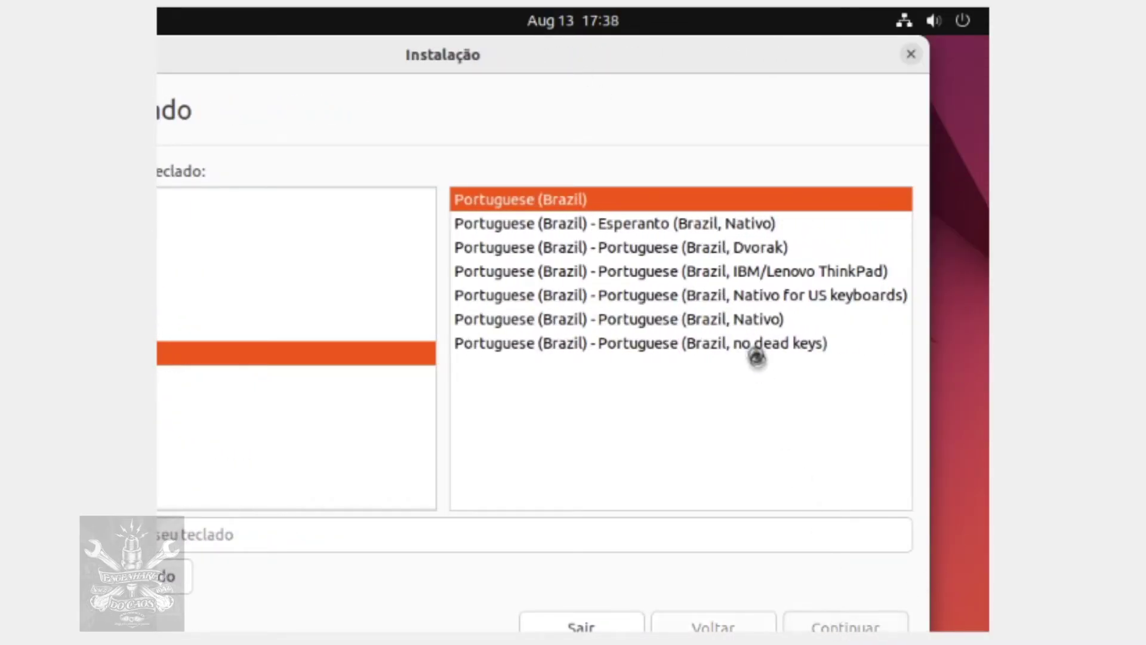
drag(565, 66, 443, 31)
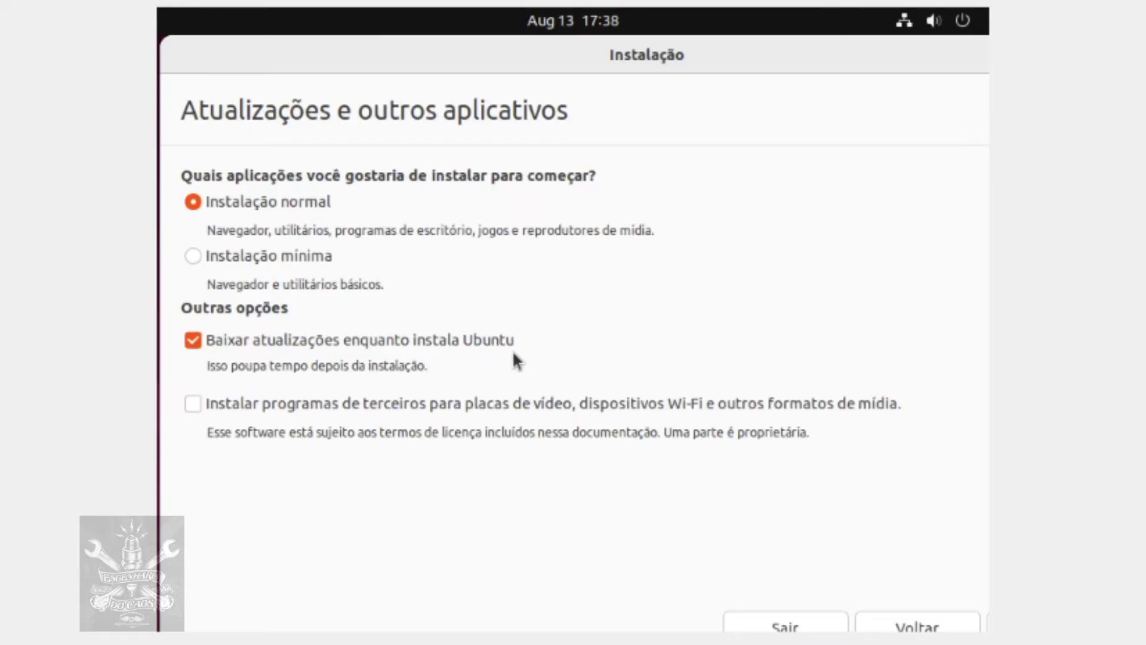
drag(723, 57, 557, 56)
click(913, 625)
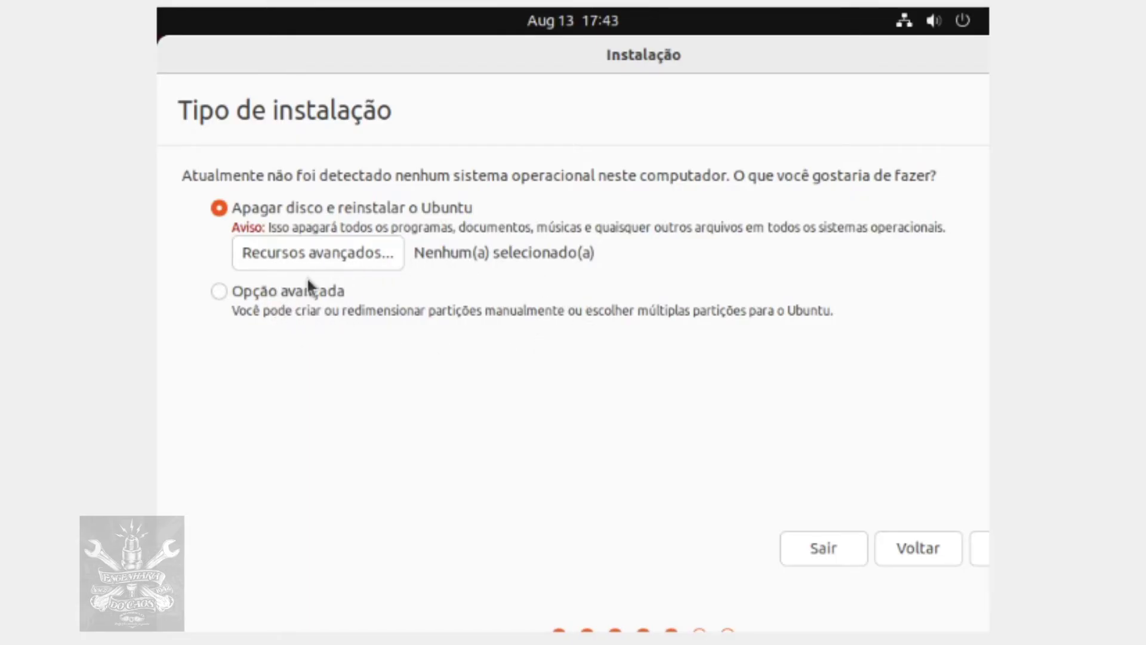
Choose to erase the disk and install Ubuntu, and approve writing the partition changes to the disk
drag(657, 67, 587, 66)
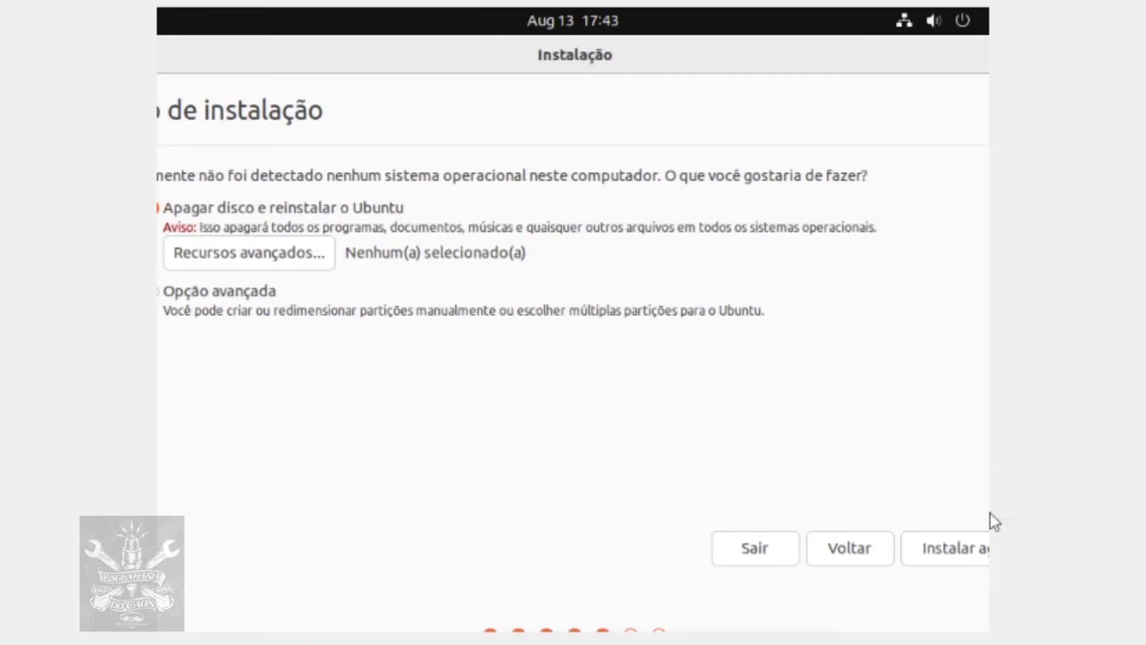
click(942, 561)
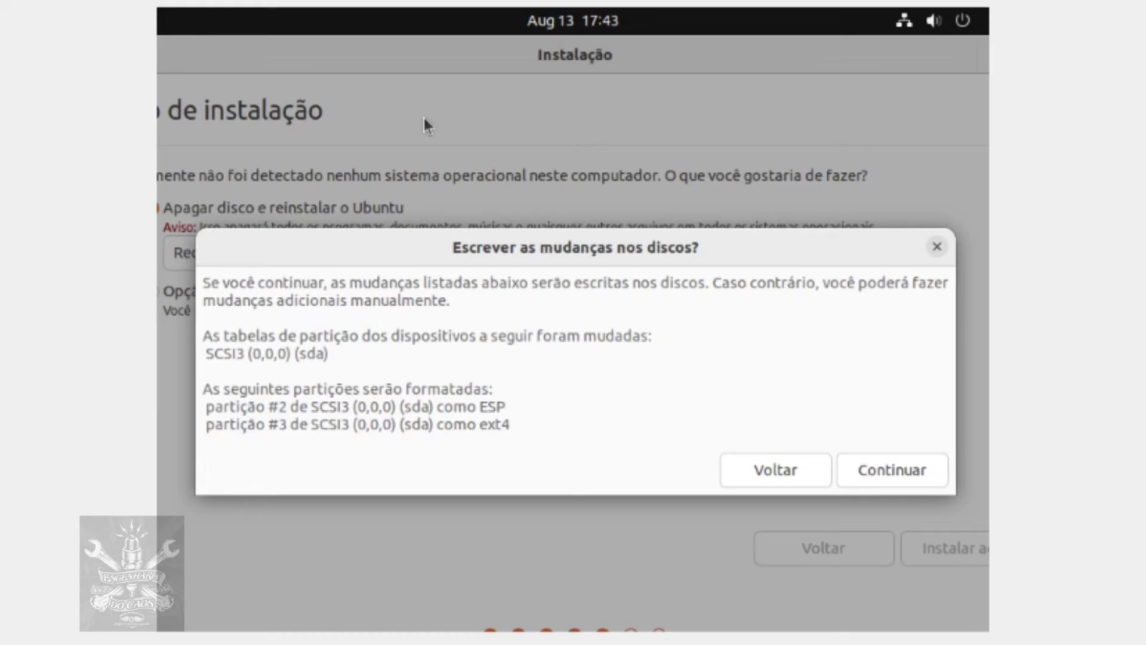
click(907, 469)
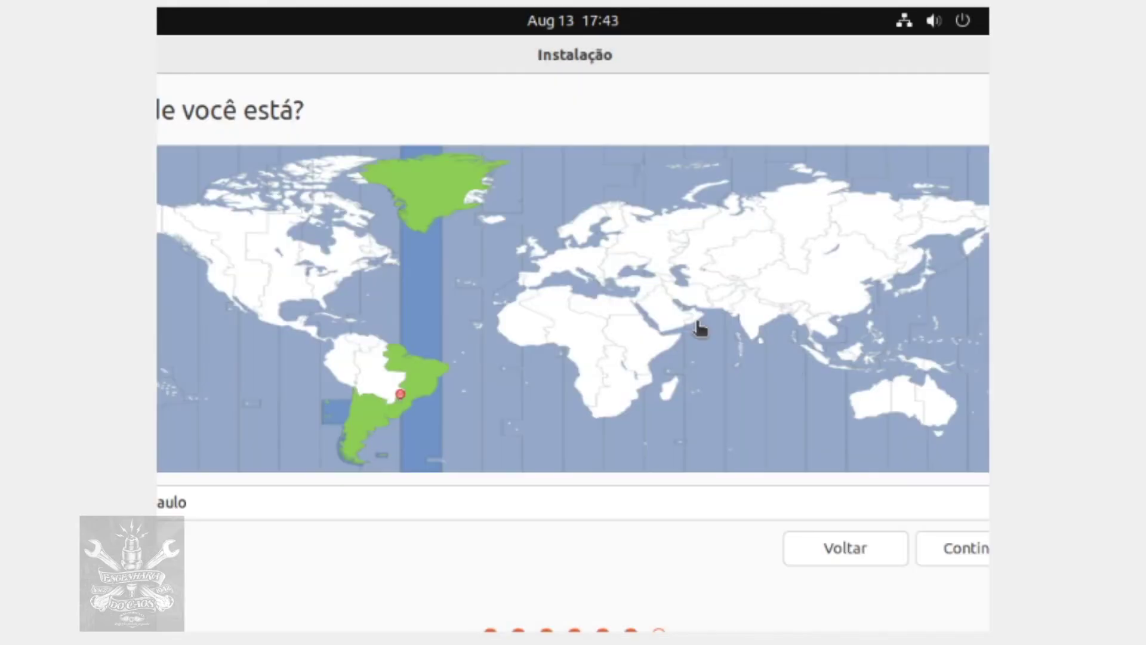
Accept the São Paulo time zone for the installation
drag(376, 66, 317, 52)
click(924, 563)
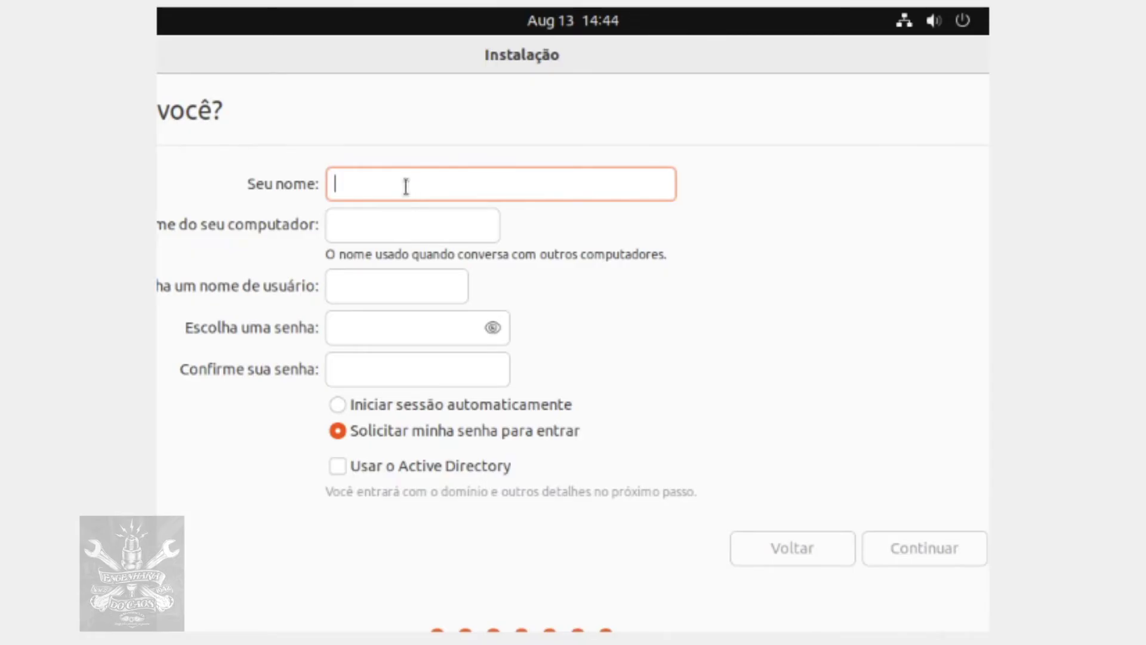
Create the user account with the name EngenhariaCaos, enter and confirm the account password, and proceed with the installation
text(EngenhariaCaos)
double_click(473, 182)
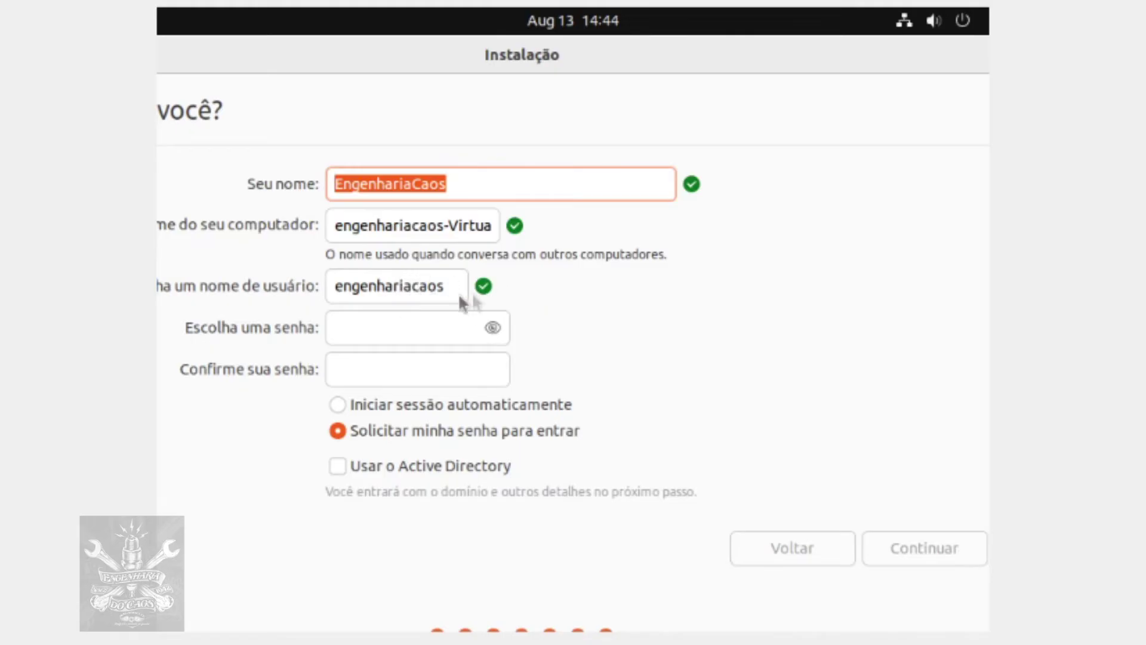
click(370, 326)
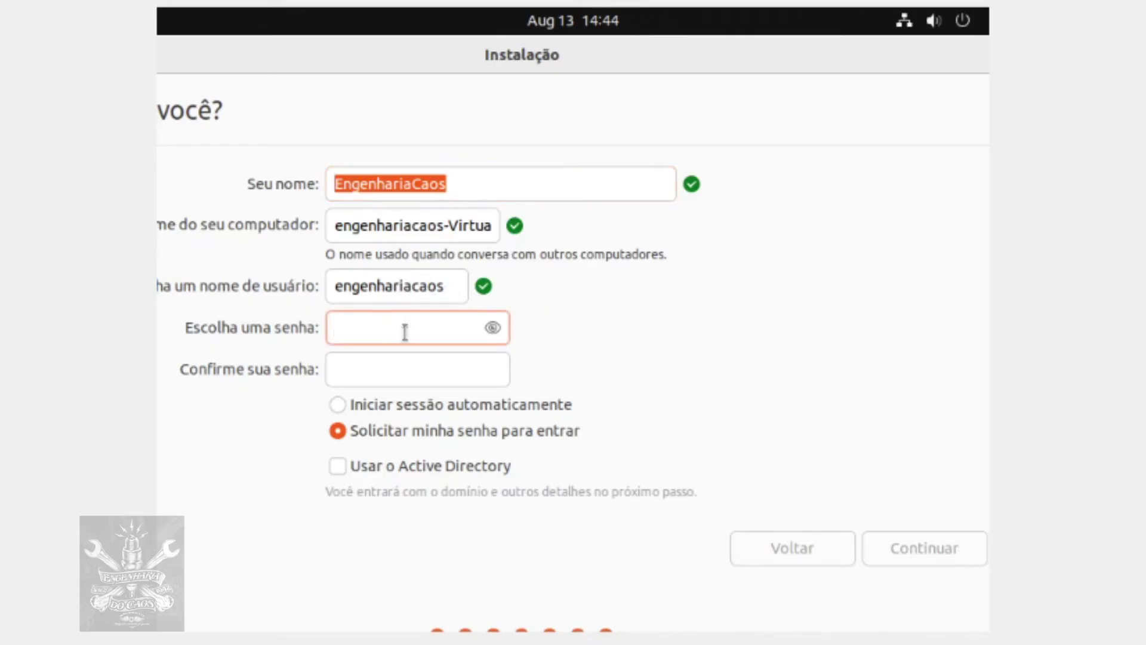
text(•••••••••••)
key(Tab)
text(•••••••••••)
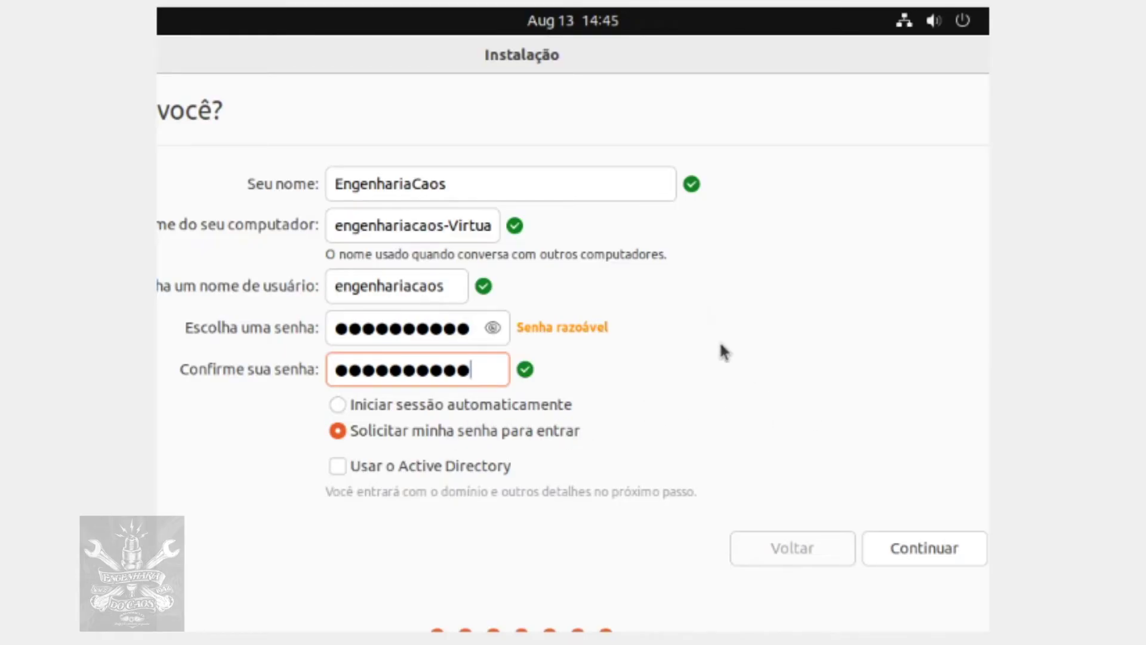
click(924, 543)
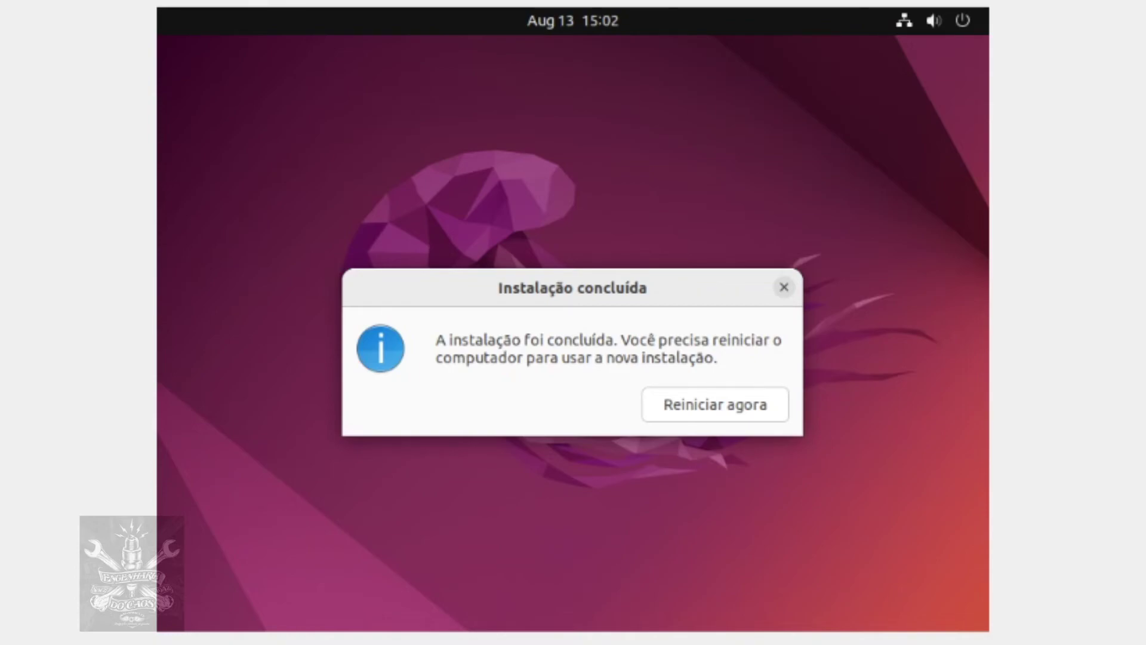
Restart the machine into the installed system and select the EngenhariaCaos account on the login screen
click(719, 403)
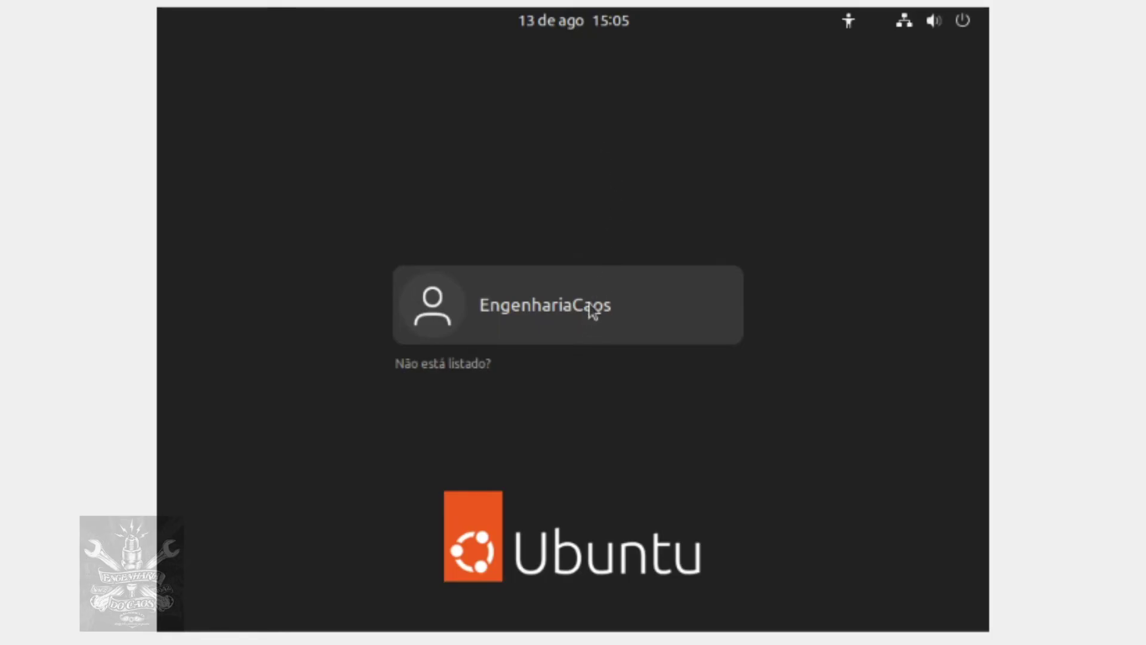
key(Return)
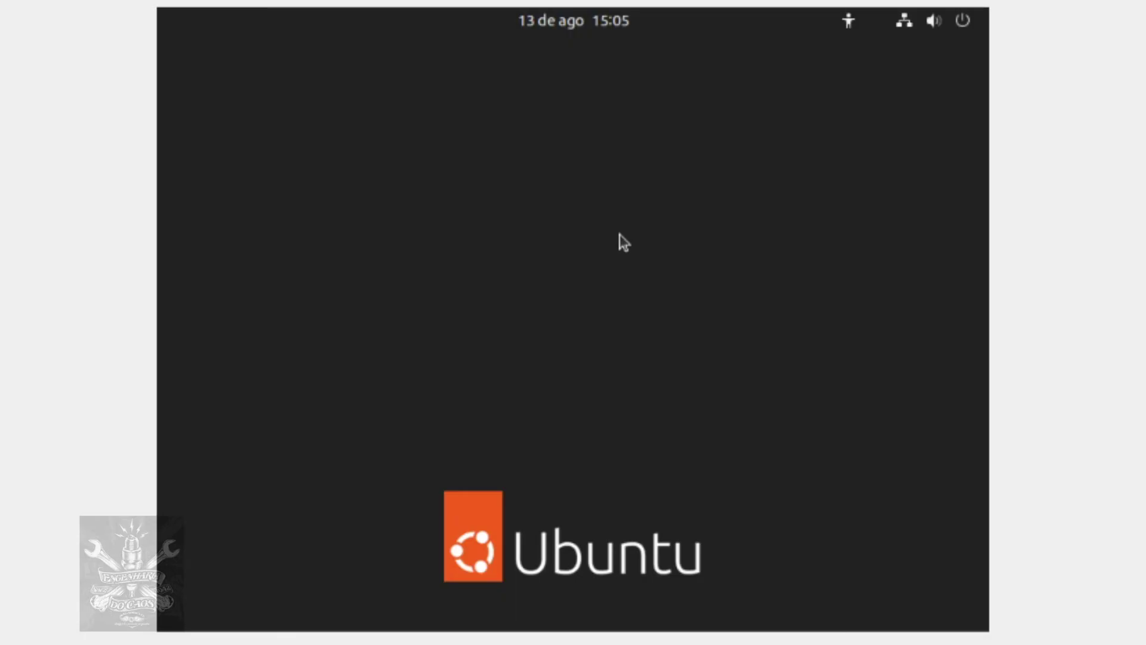
Enter the account password on the login screen and log in to the new Ubuntu system
text(*********)
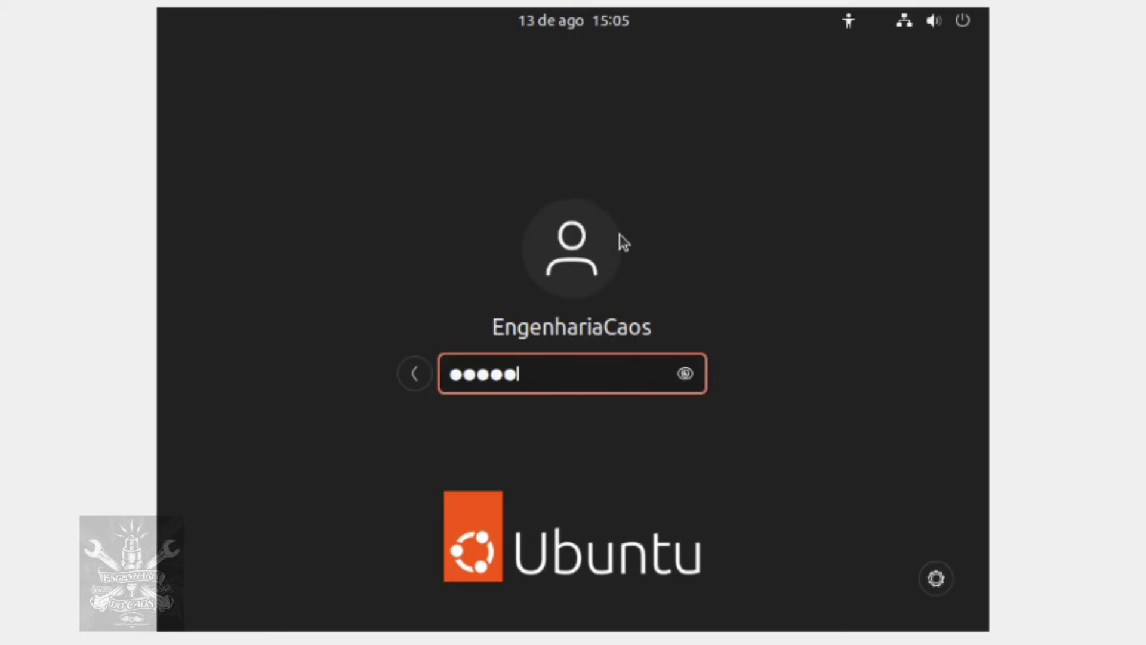
text(*)
key(Return)
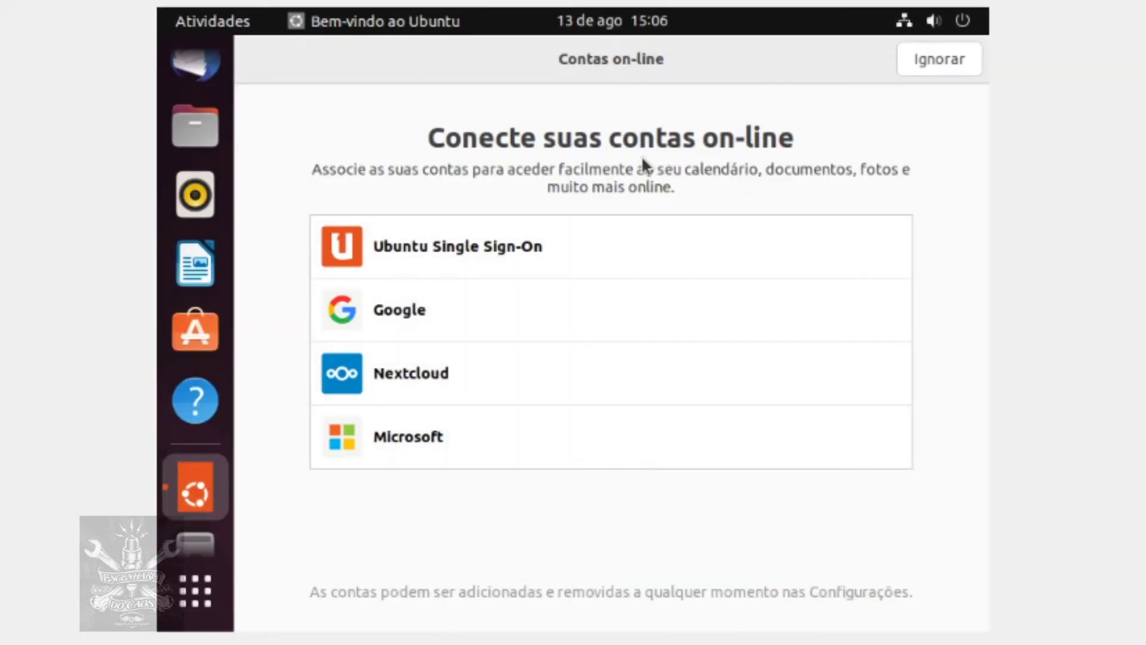
Skip connecting online accounts in the welcome setup and choose not to send system information to Canonical
click(949, 60)
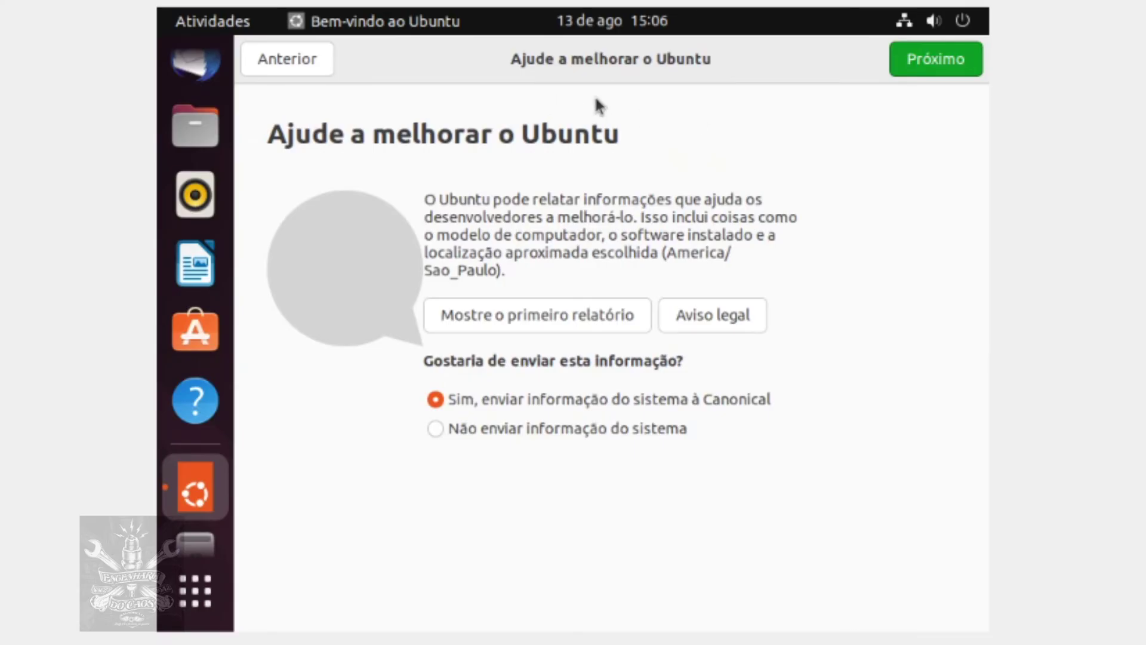
click(474, 427)
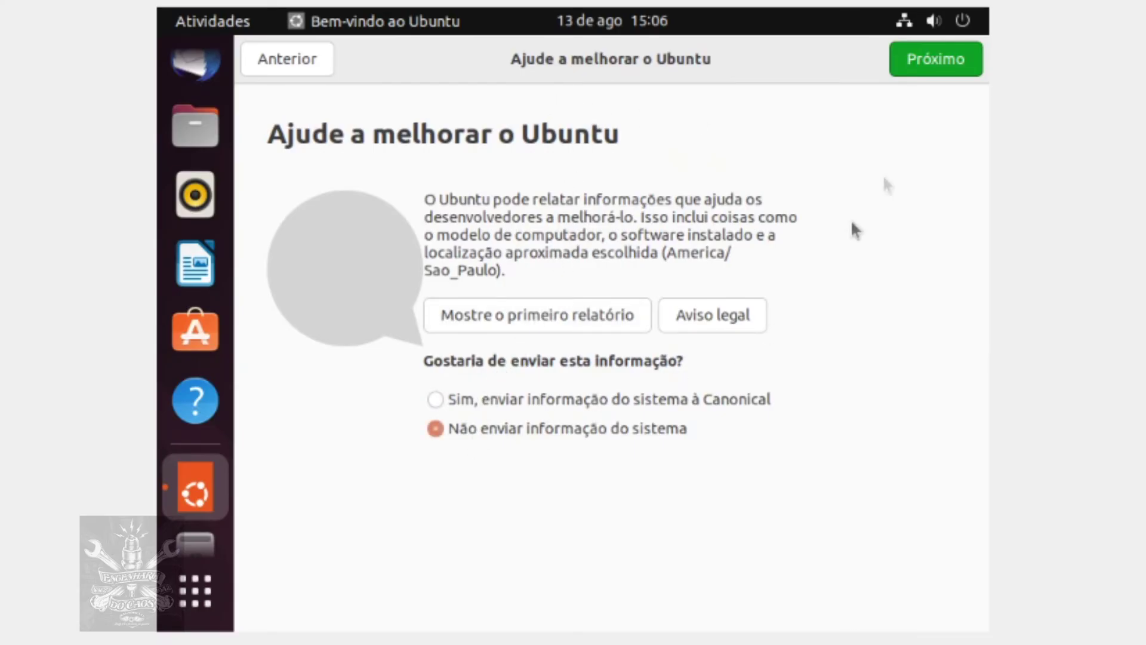
click(934, 67)
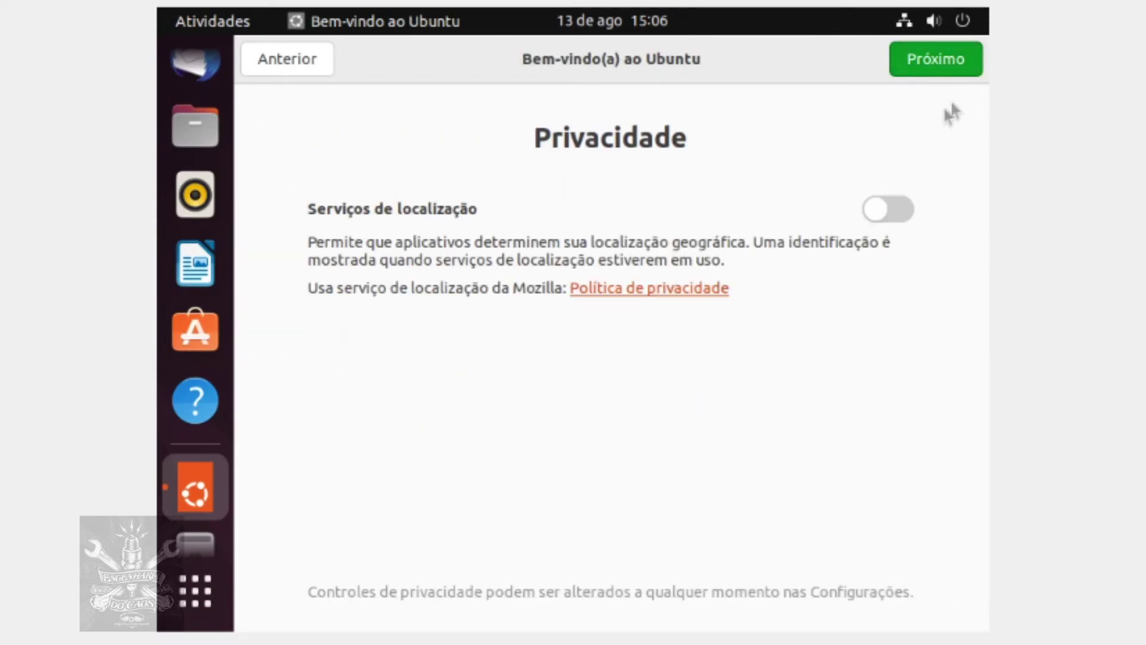
Accept the privacy page with location services off, look through the suggested applications and finish the welcome setup
click(946, 62)
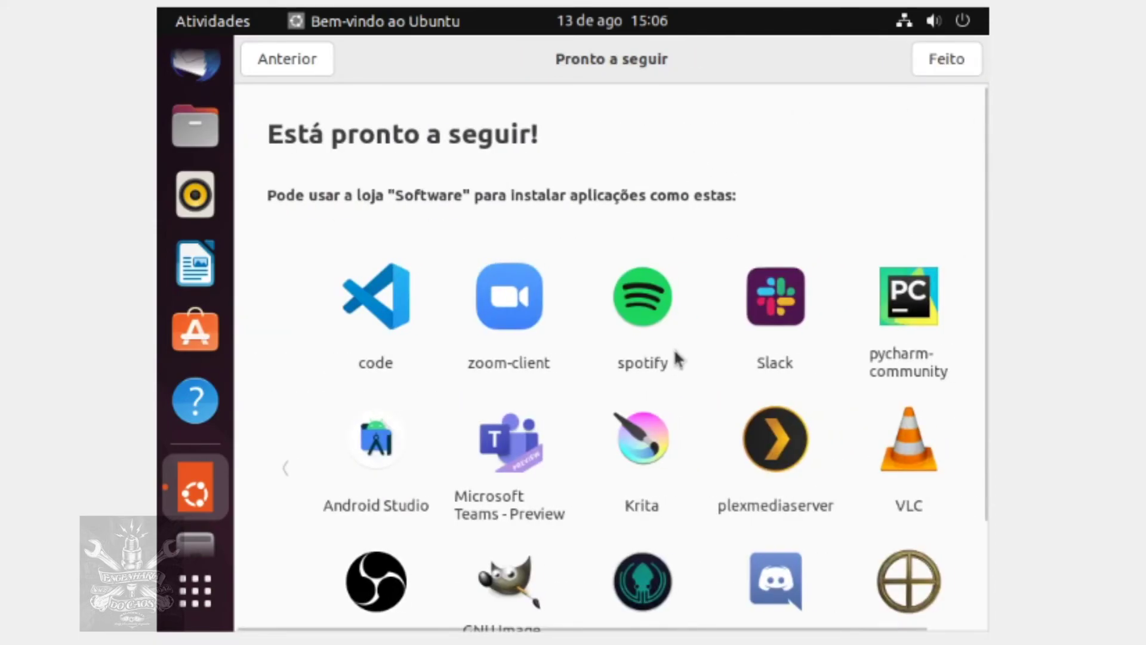
scroll(686, 360, down, 3)
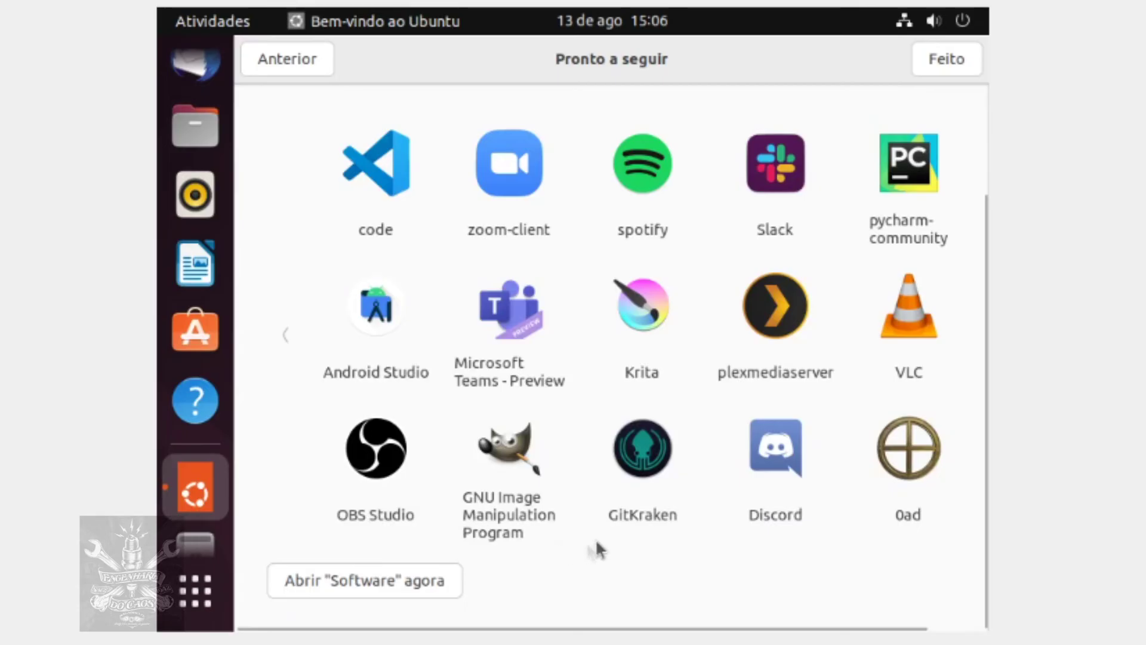
scroll(681, 473, up, 3)
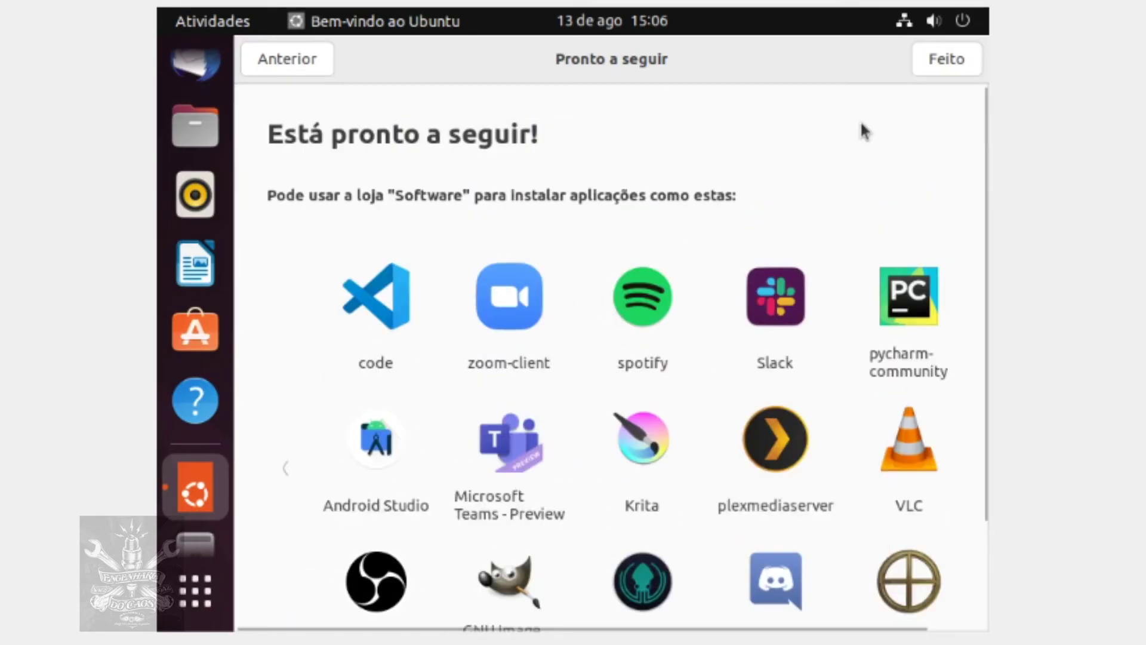
click(958, 59)
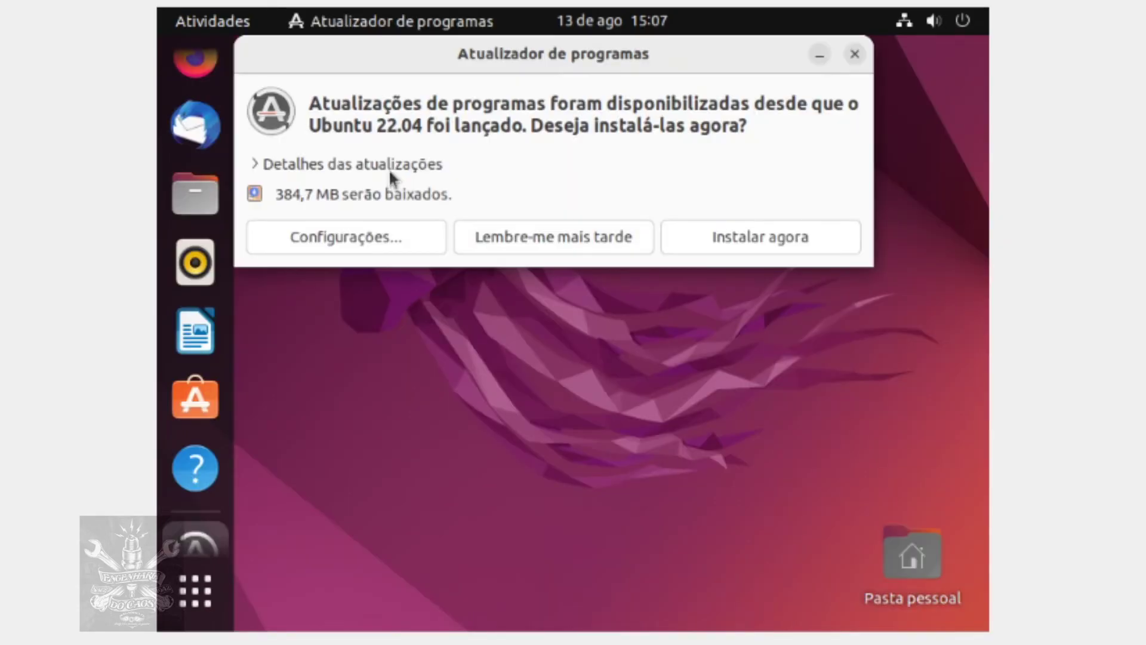
Install the available software updates and log back in to the EngenhariaCaos account with its password
click(759, 245)
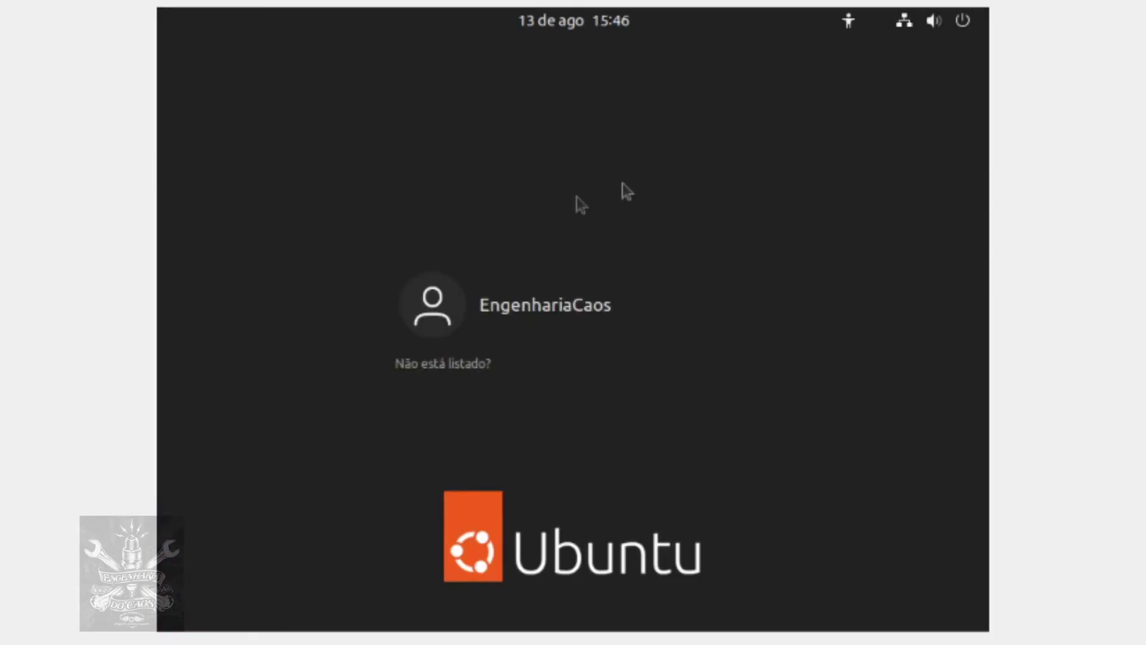
click(574, 316)
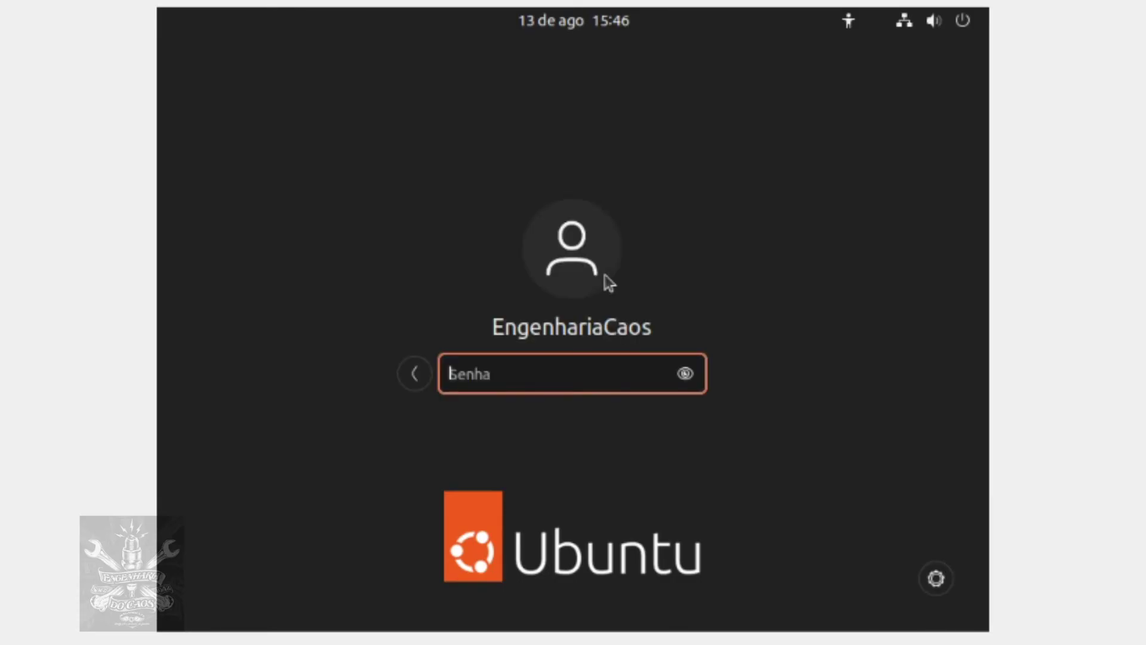
text(••••••••••)
key(Return)
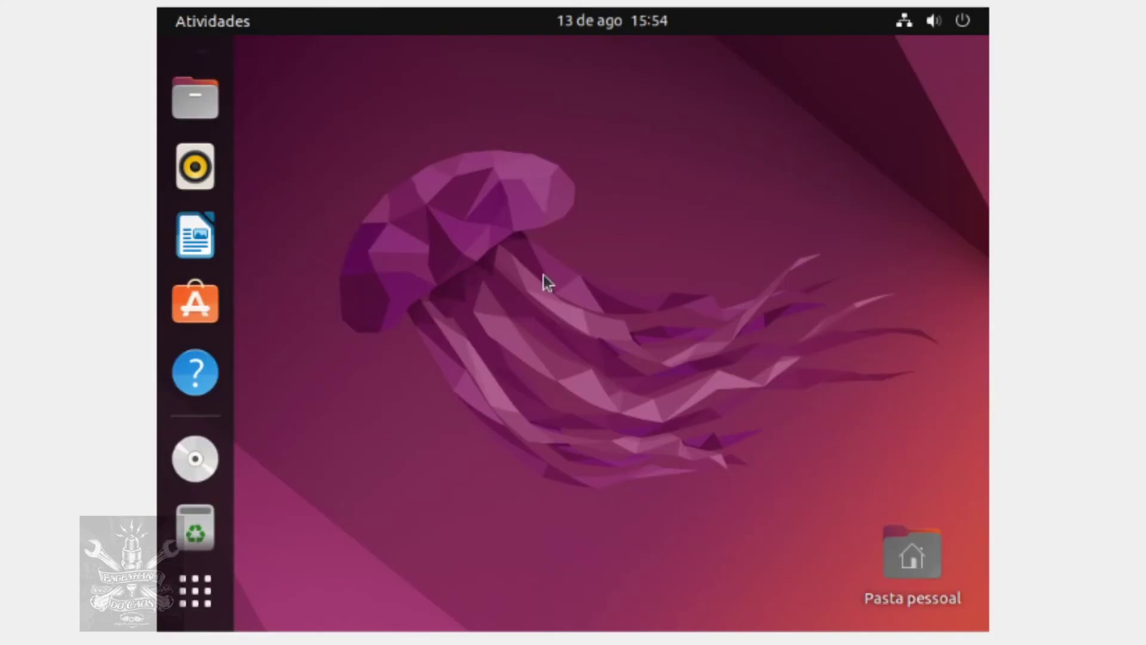
Set the display resolution to 1360 × 768 (16:9), keep the changes and close the settings
right_click(568, 250)
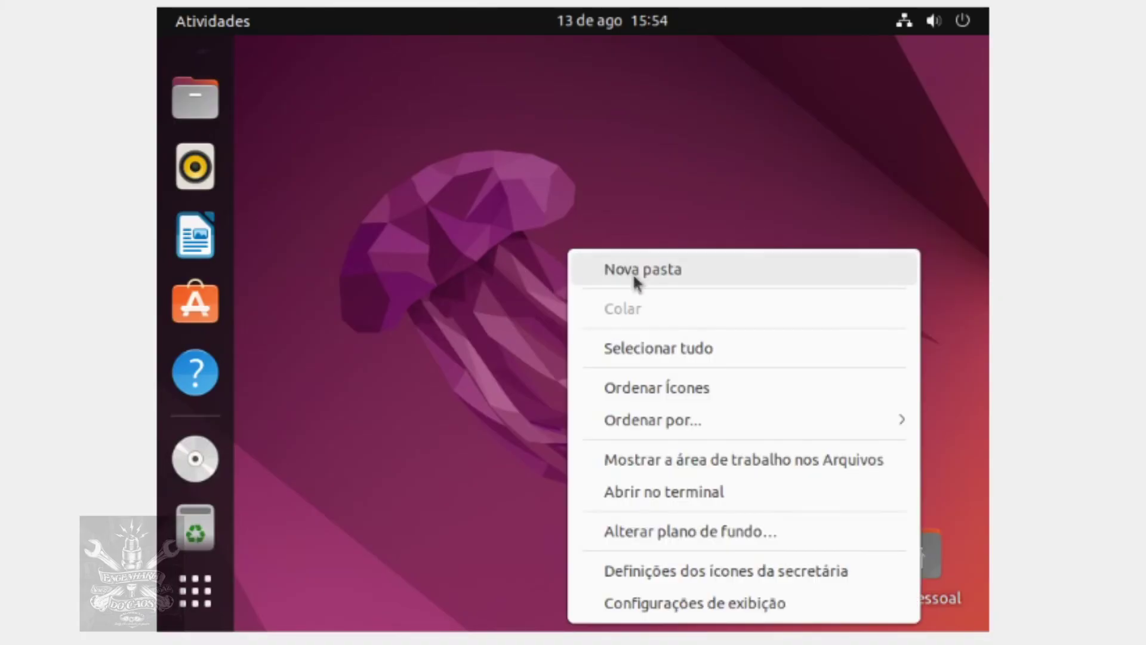
click(691, 613)
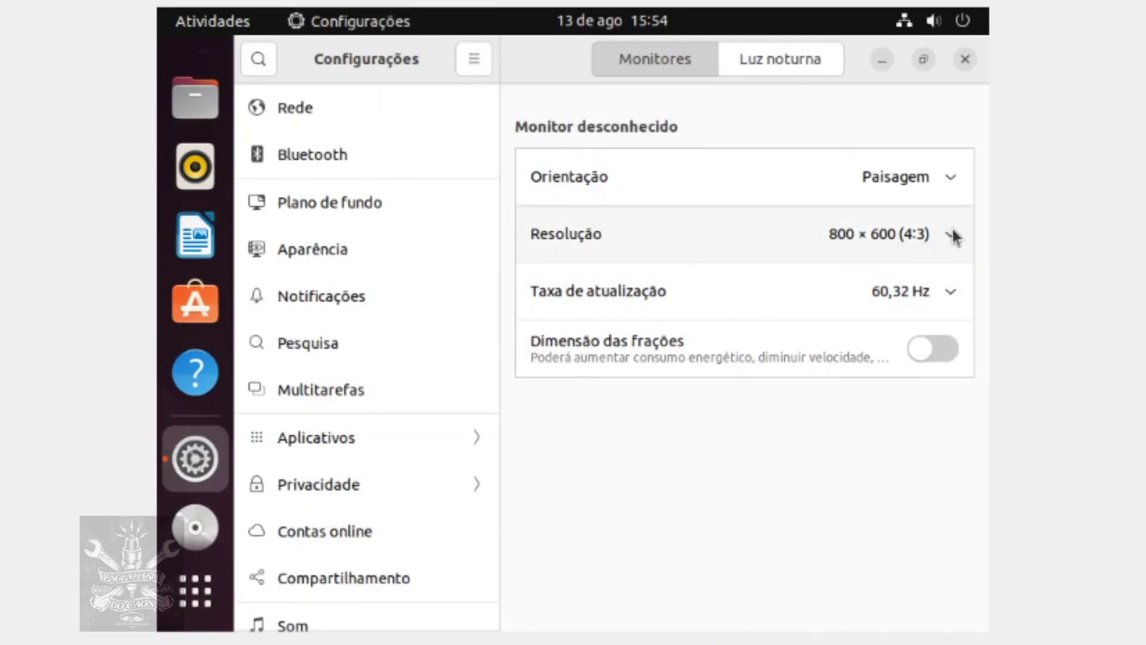
click(952, 235)
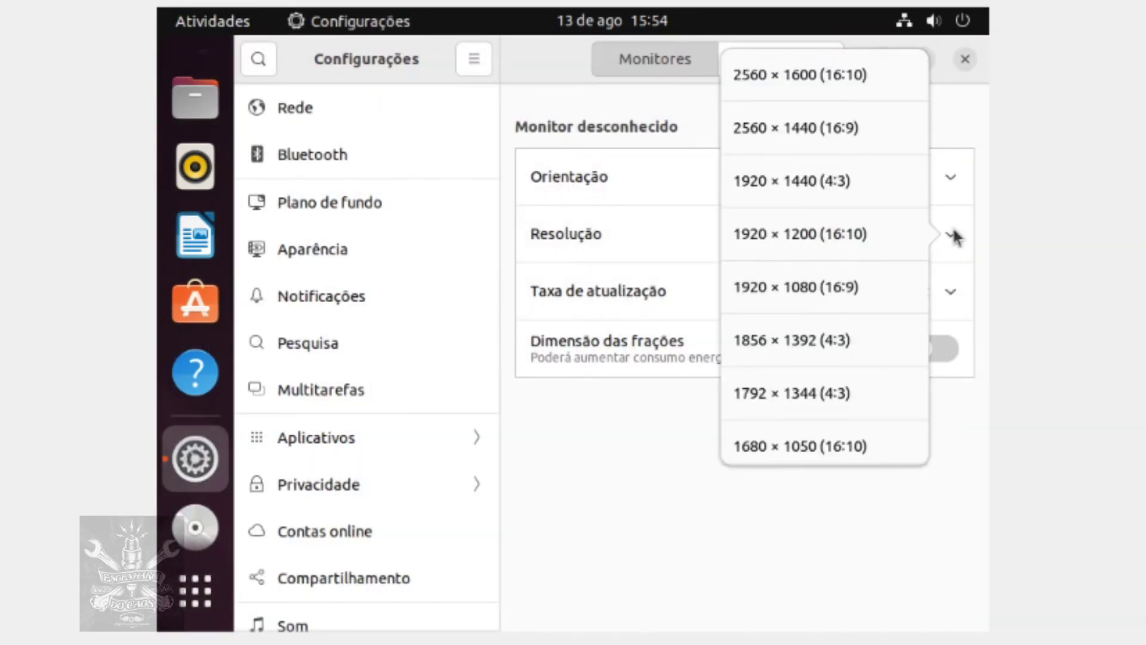
scroll(875, 307, down, 2)
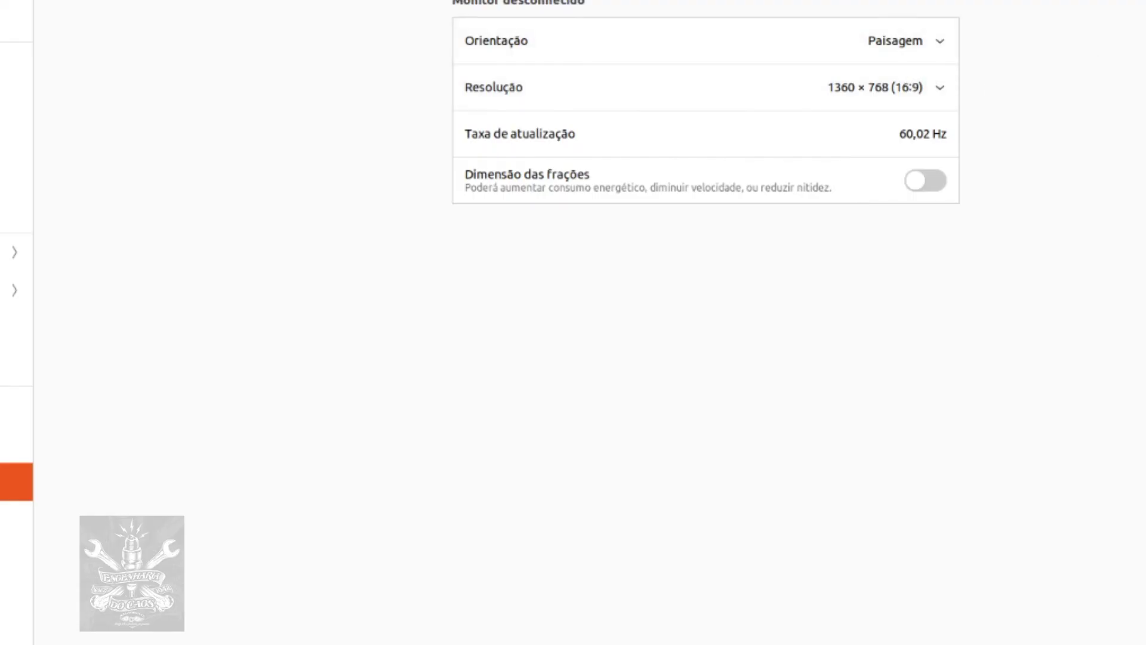
click(895, 6)
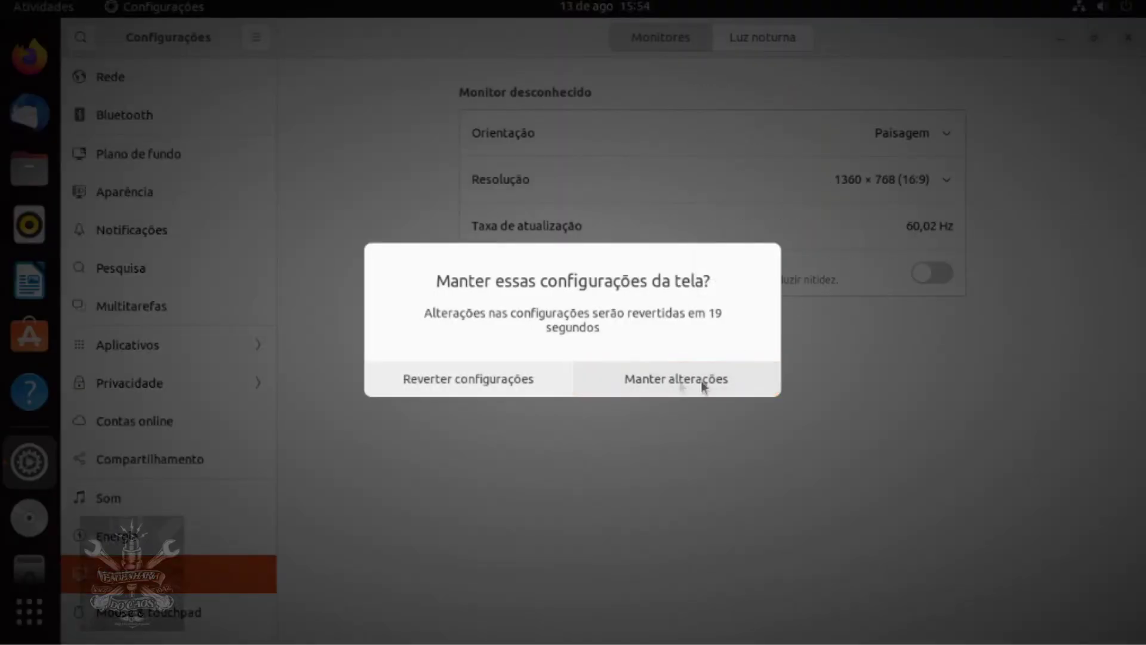
click(674, 291)
click(1127, 37)
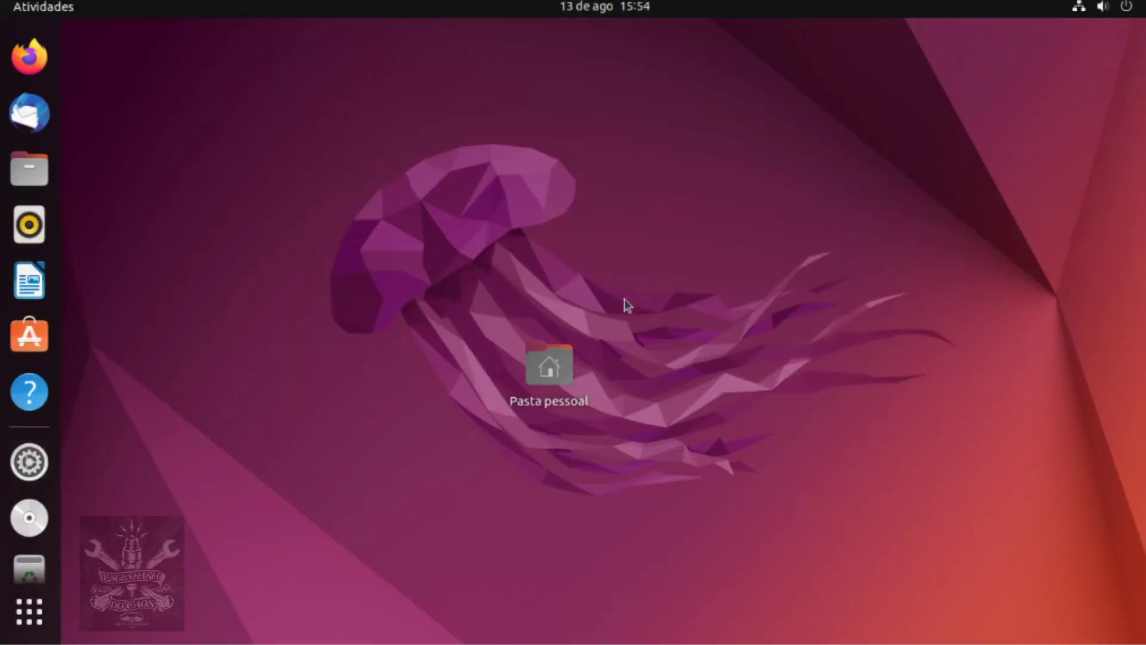